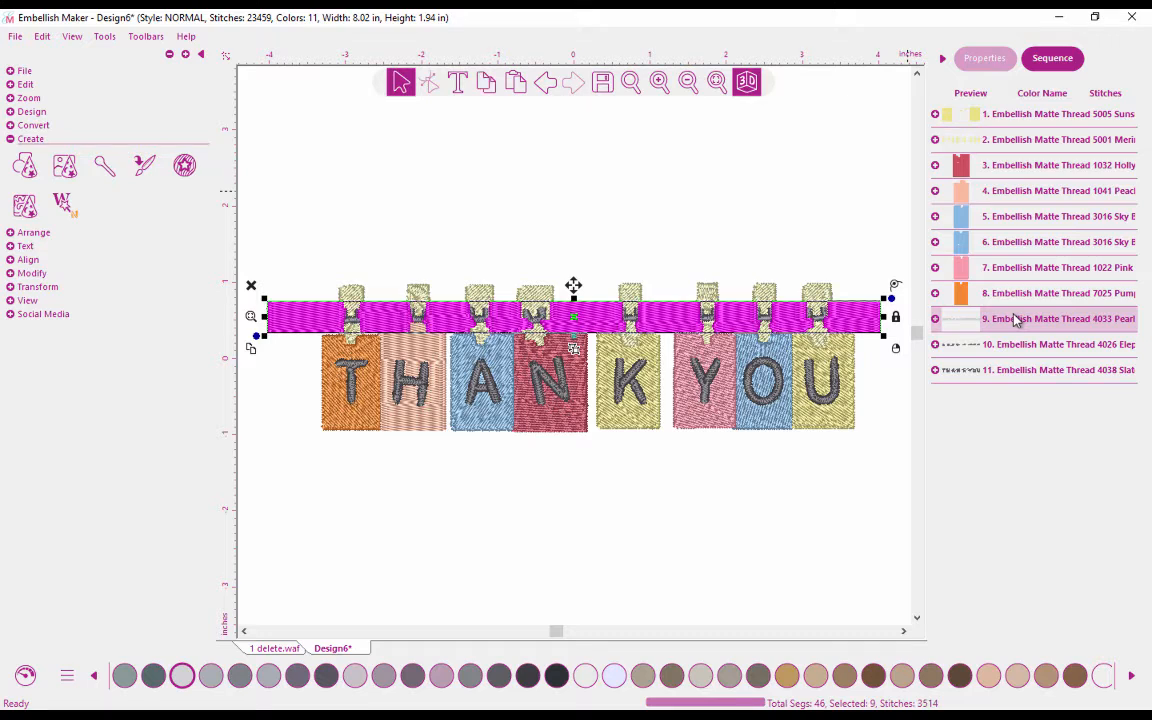
pyautogui.keyDown('shift'); pyautogui.click(1010, 346); pyautogui.keyUp('shift')
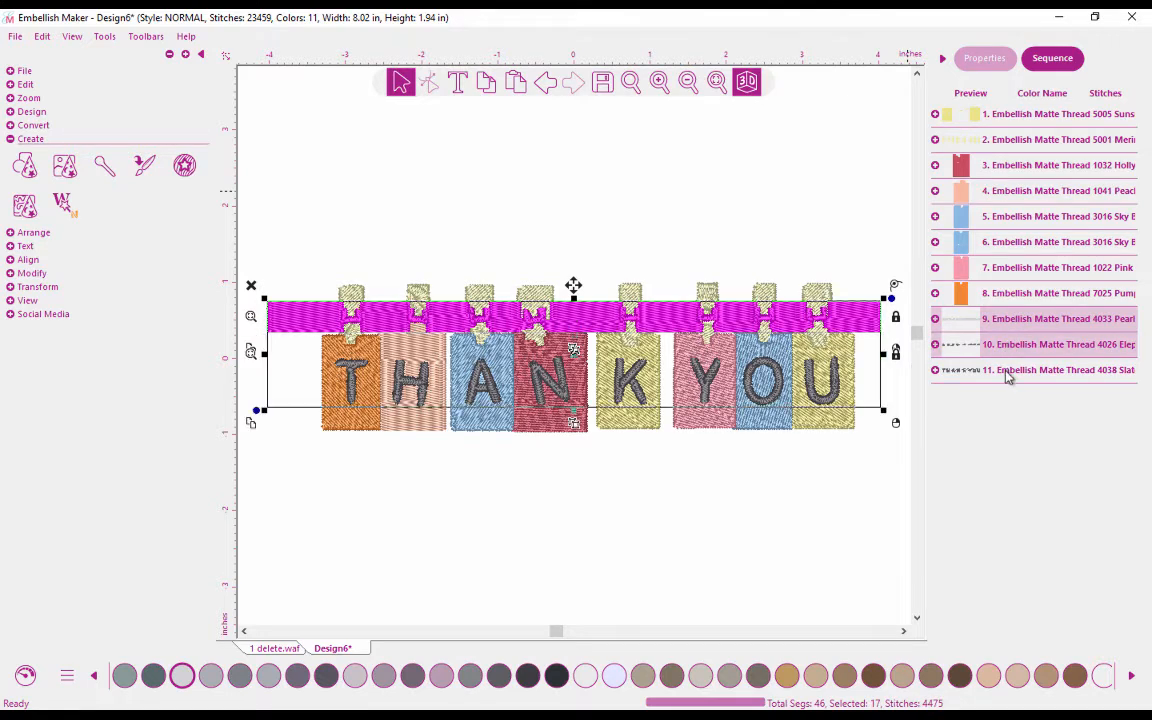
pyautogui.keyDown('shift'); pyautogui.click(1008, 372); pyautogui.keyUp('shift')
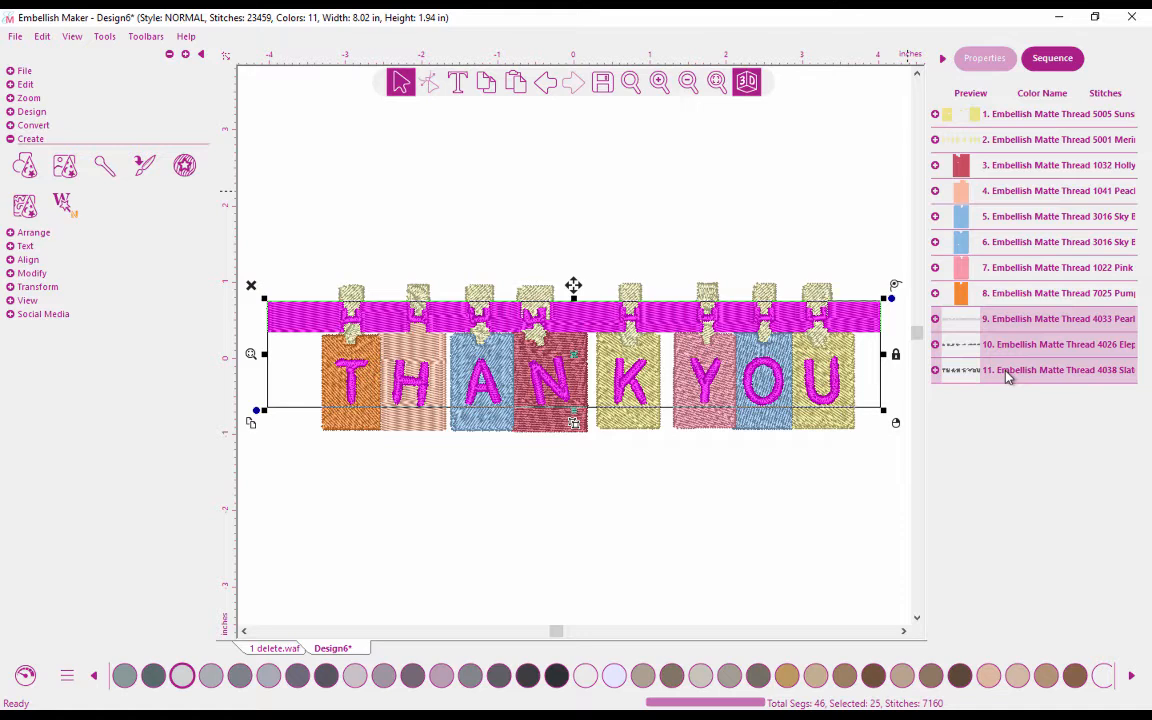
pyautogui.click(1007, 372)
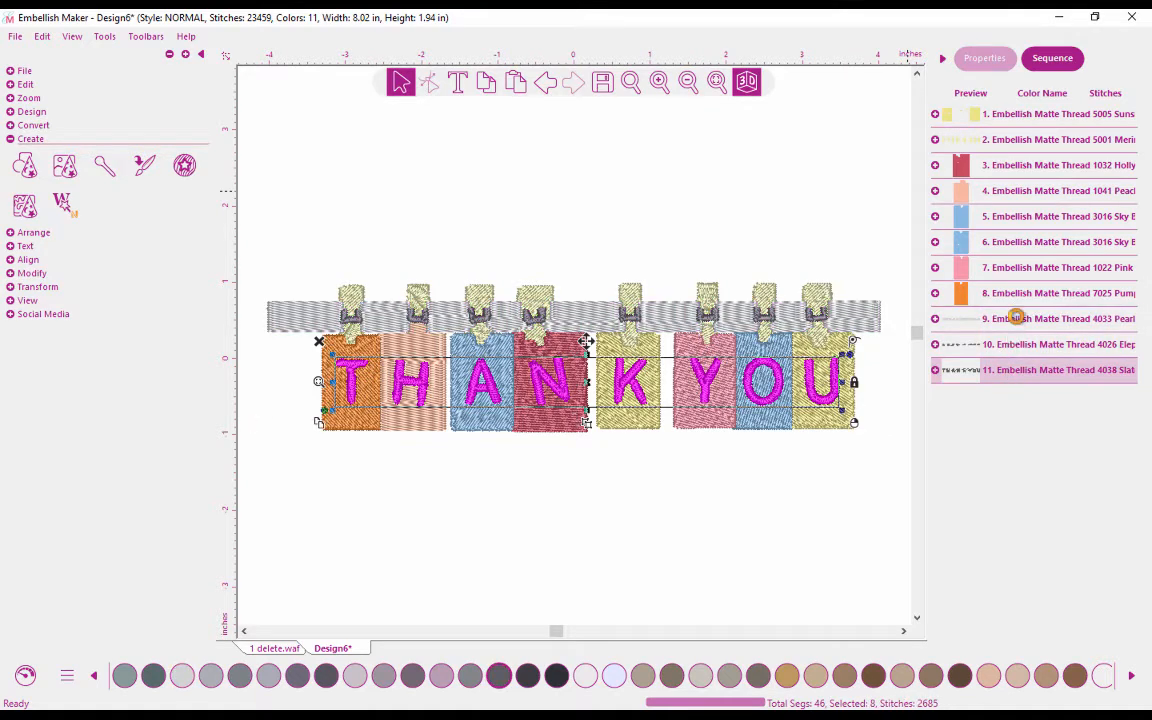
# Cut the grey bar (thread 4033) and its buckles (thread 4026) from the design, and collapse the expanded letter segments.
pyautogui.click(1018, 320)
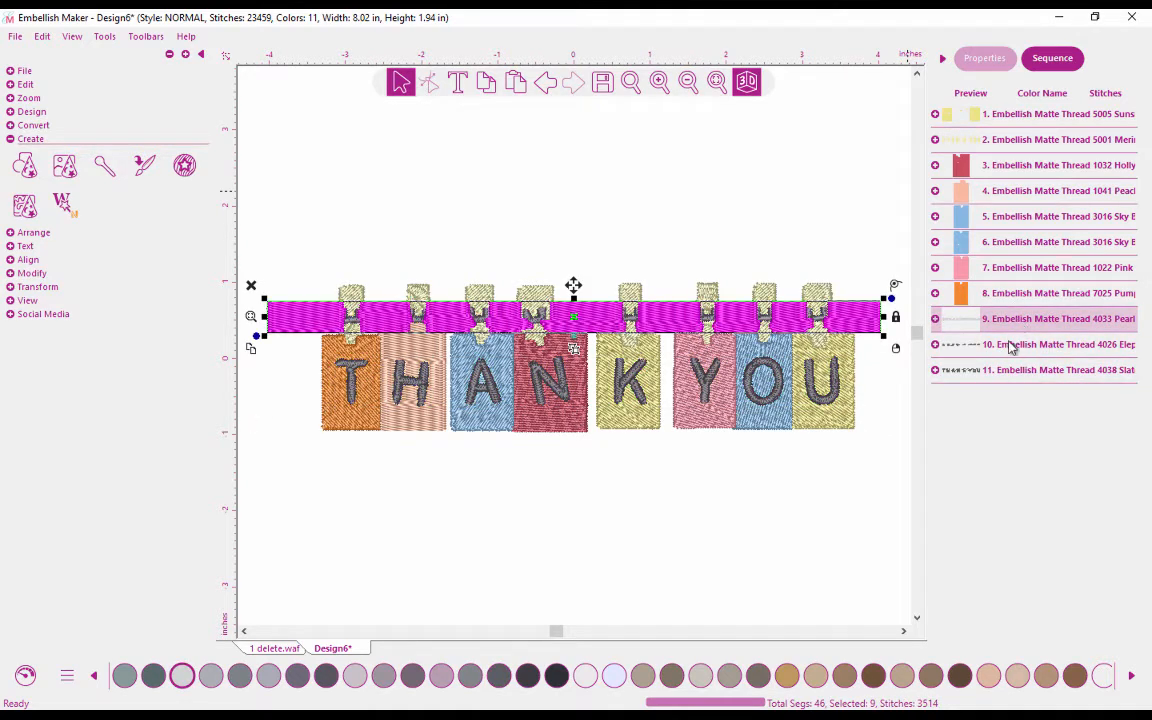
pyautogui.keyDown('shift'); pyautogui.click(1010, 346); pyautogui.keyUp('shift')
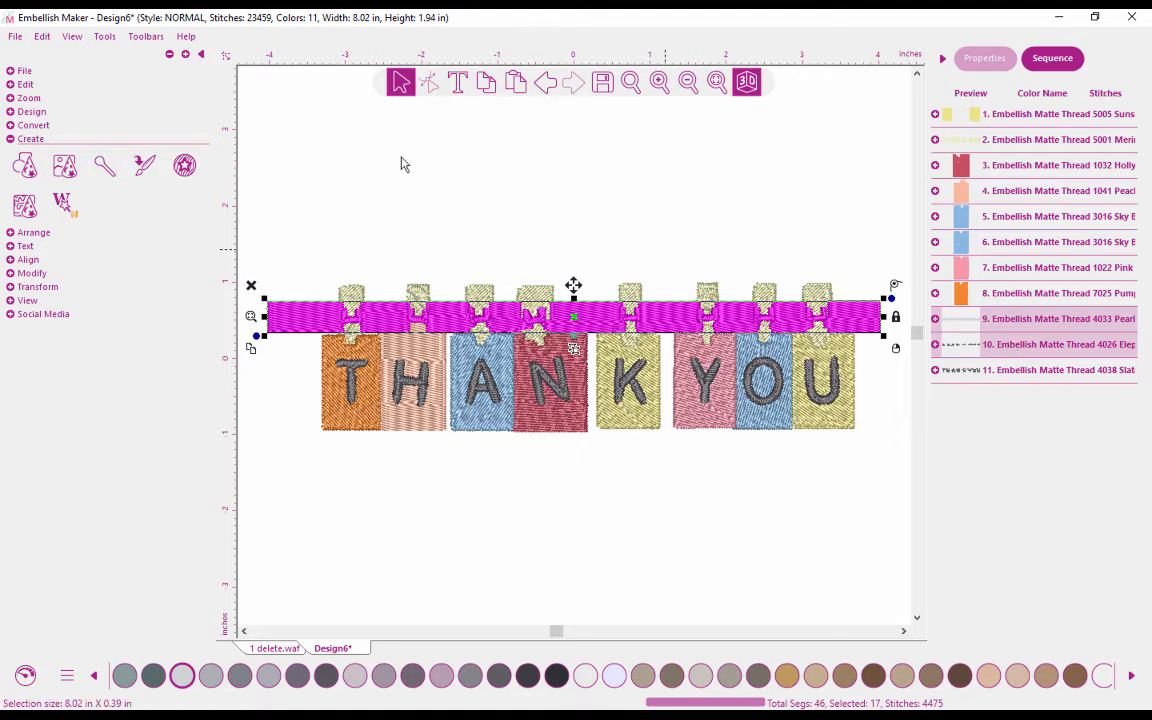
pyautogui.click(12, 74)
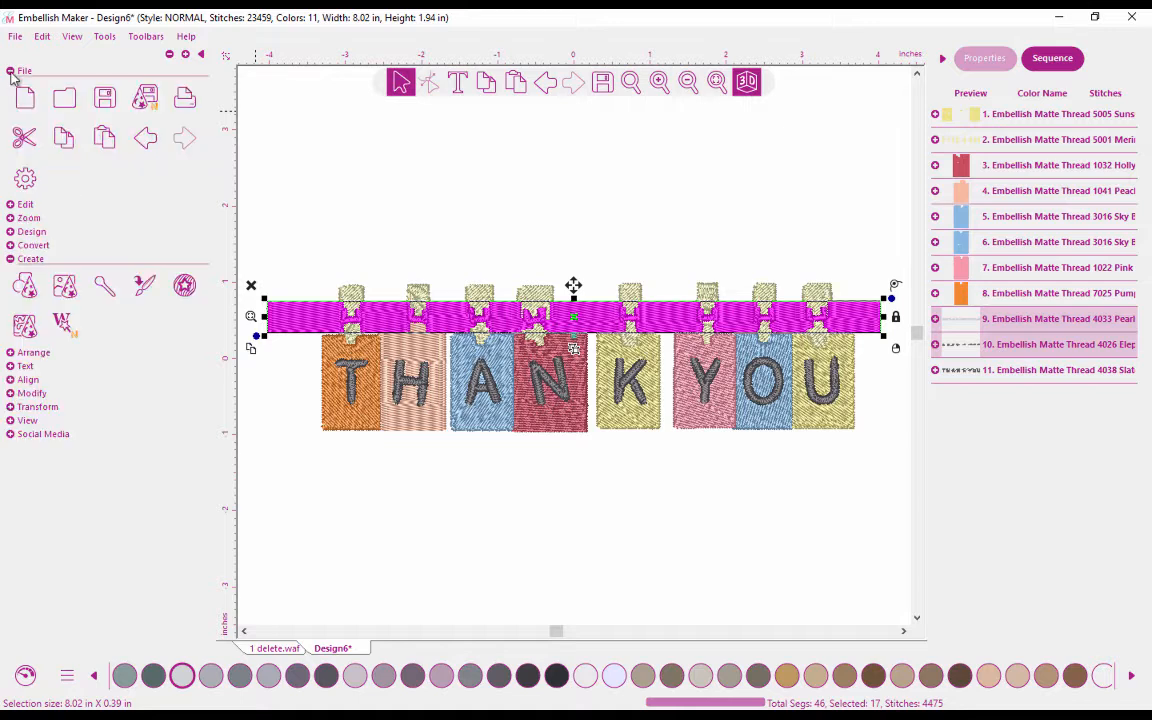
pyautogui.click(27, 140)
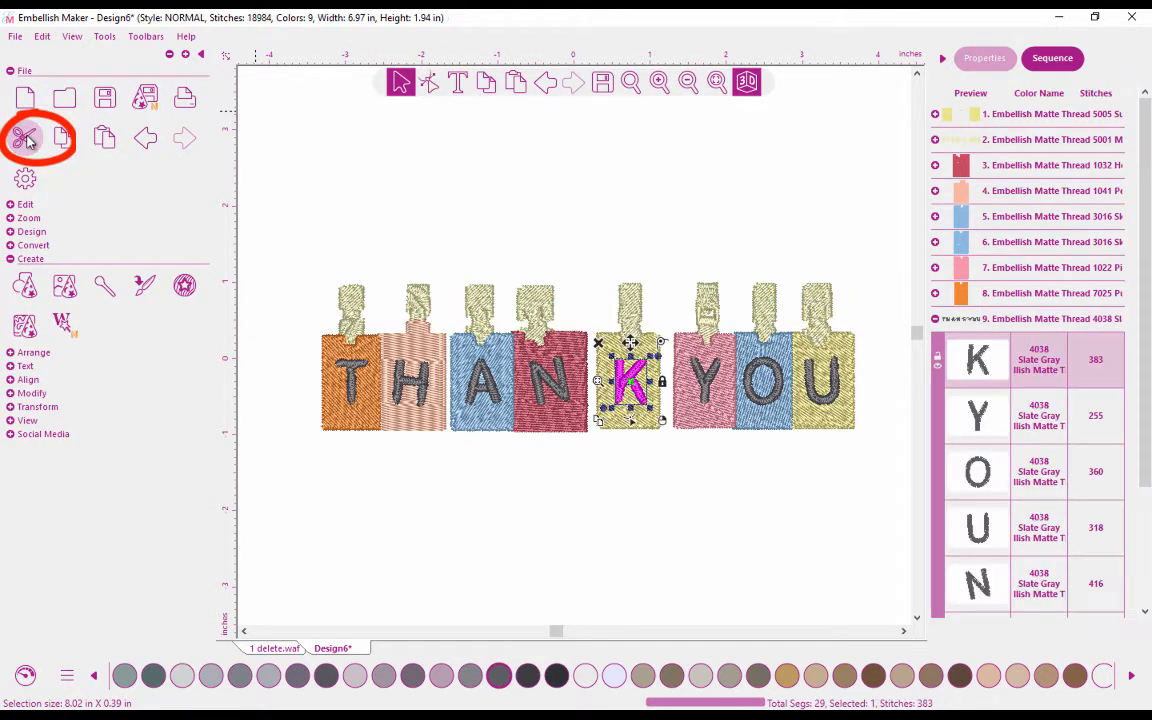
pyautogui.click(535, 219)
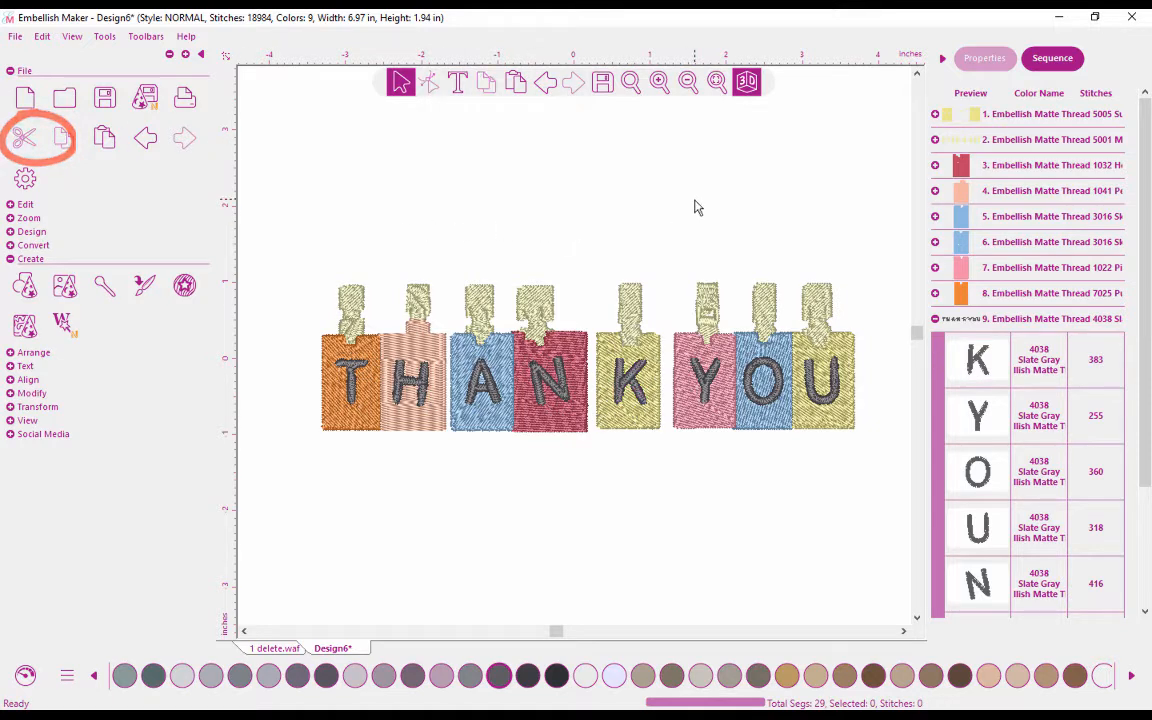
pyautogui.click(935, 318)
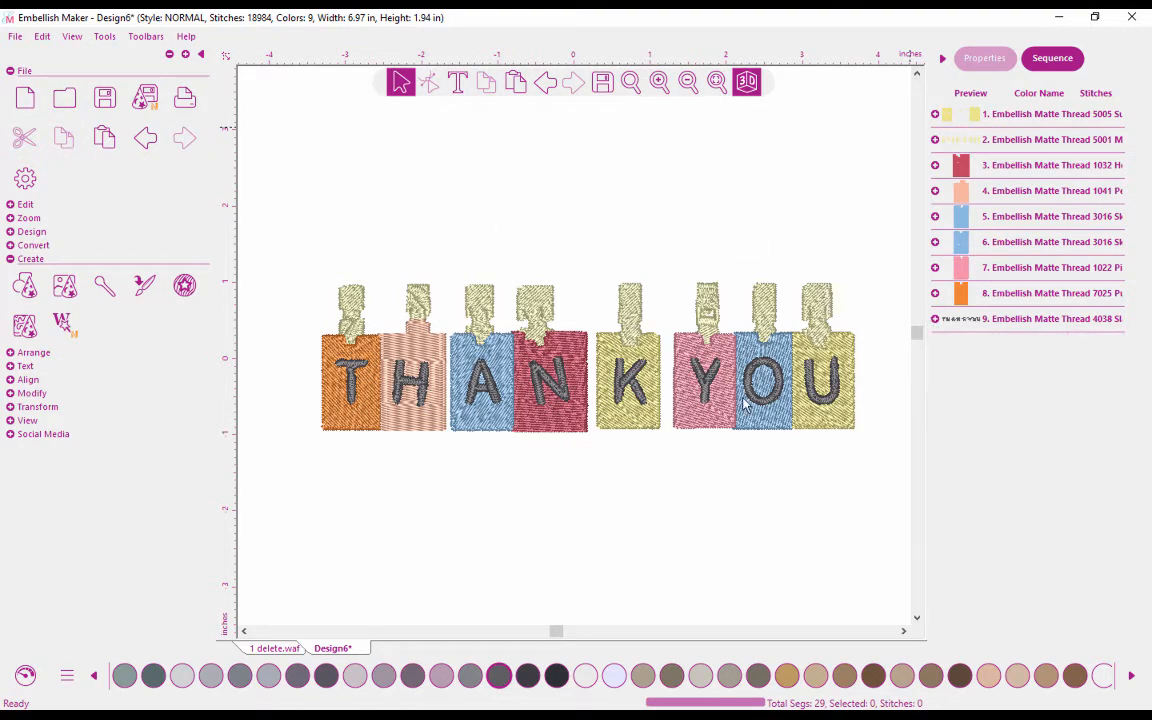
# Check the finished banner in 1 delete.waf, and cut the clothespins (thread 5001) above the letter tiles from Design6.
pyautogui.click(289, 650)
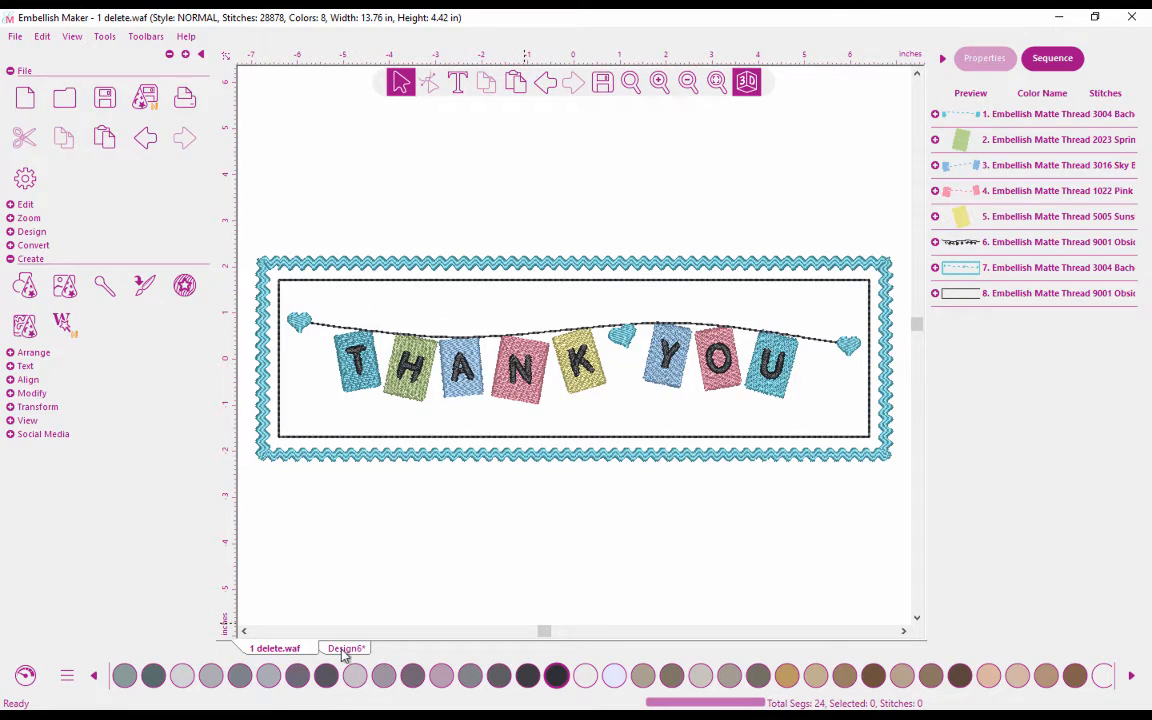
pyautogui.click(345, 650)
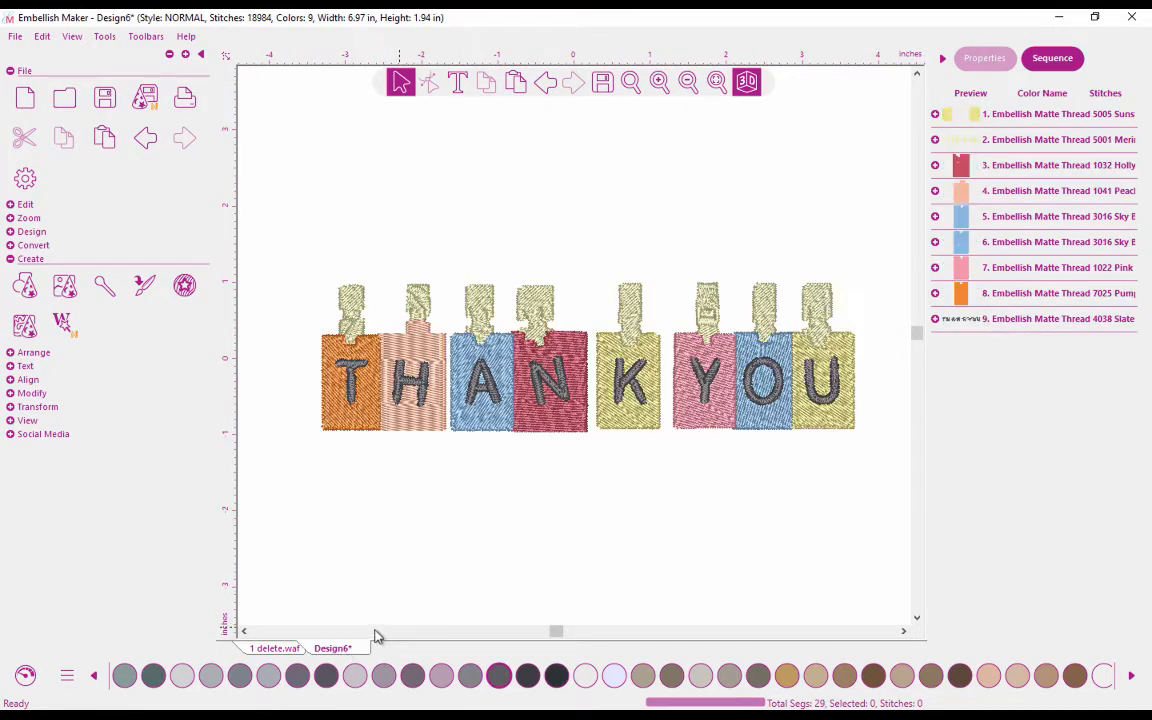
pyautogui.click(1013, 146)
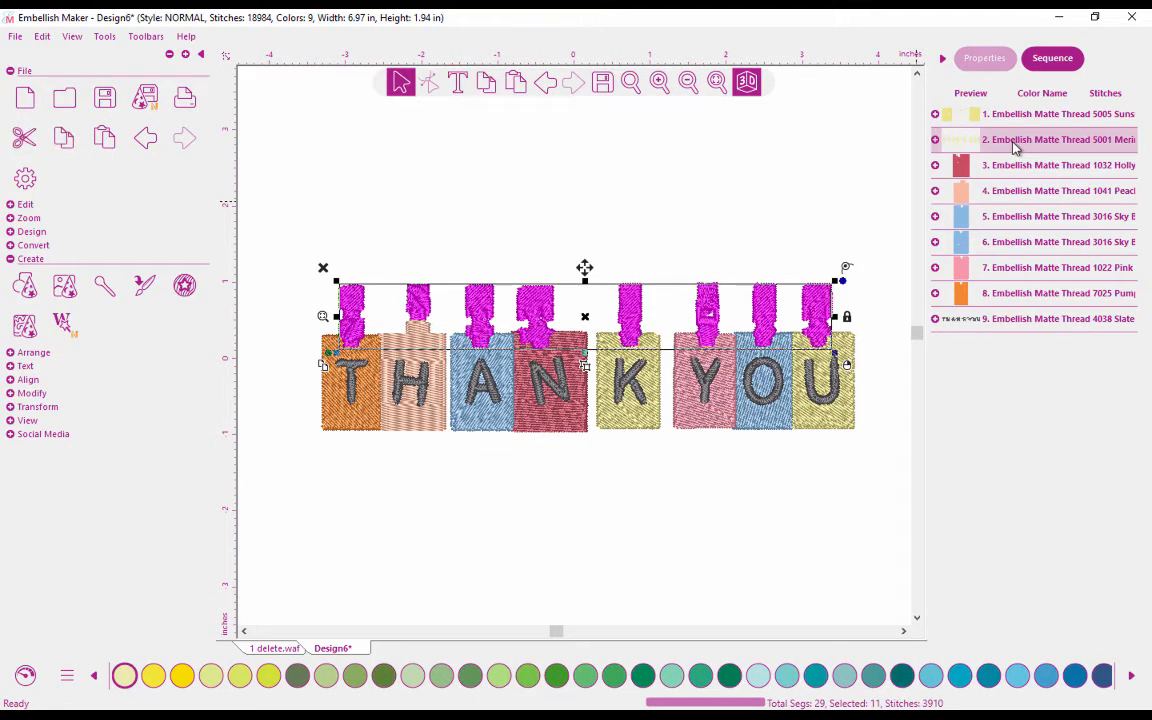
pyautogui.click(27, 139)
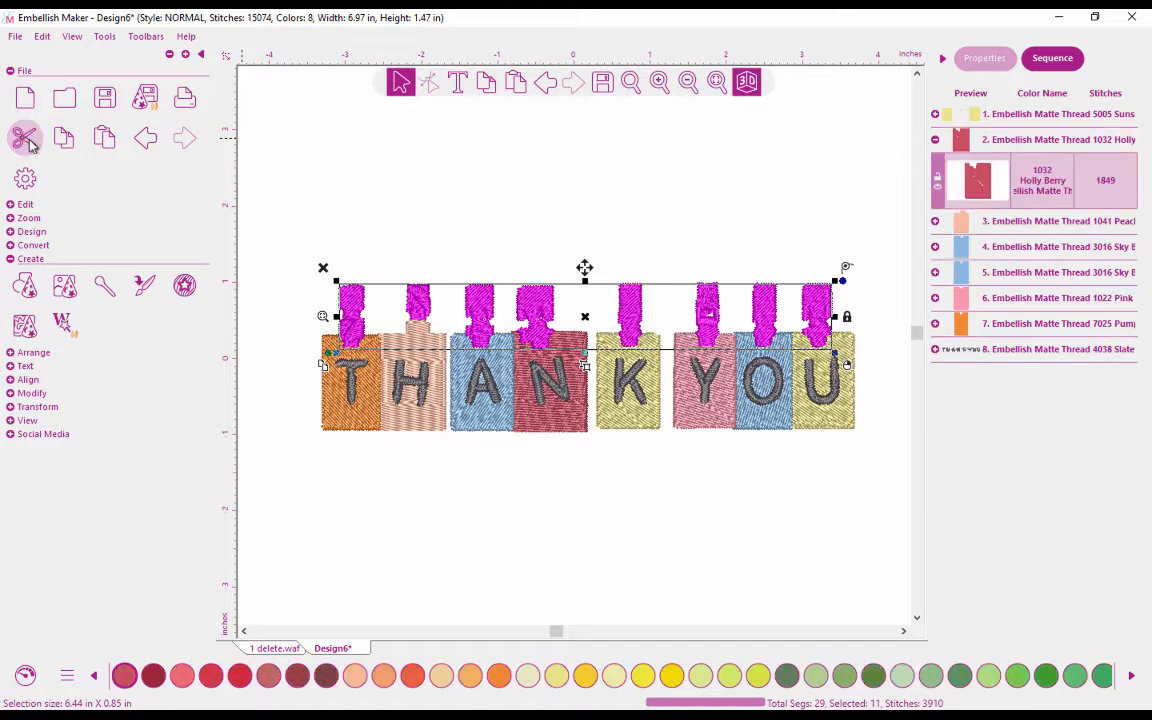
pyautogui.click(390, 165)
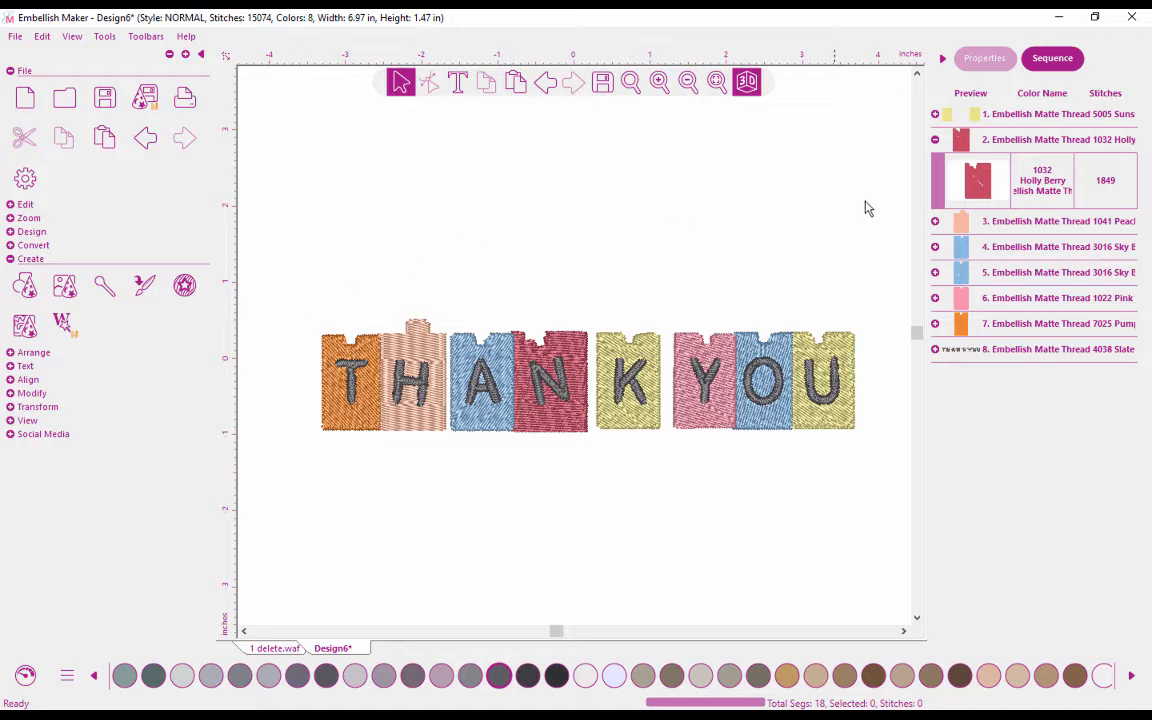
pyautogui.click(935, 140)
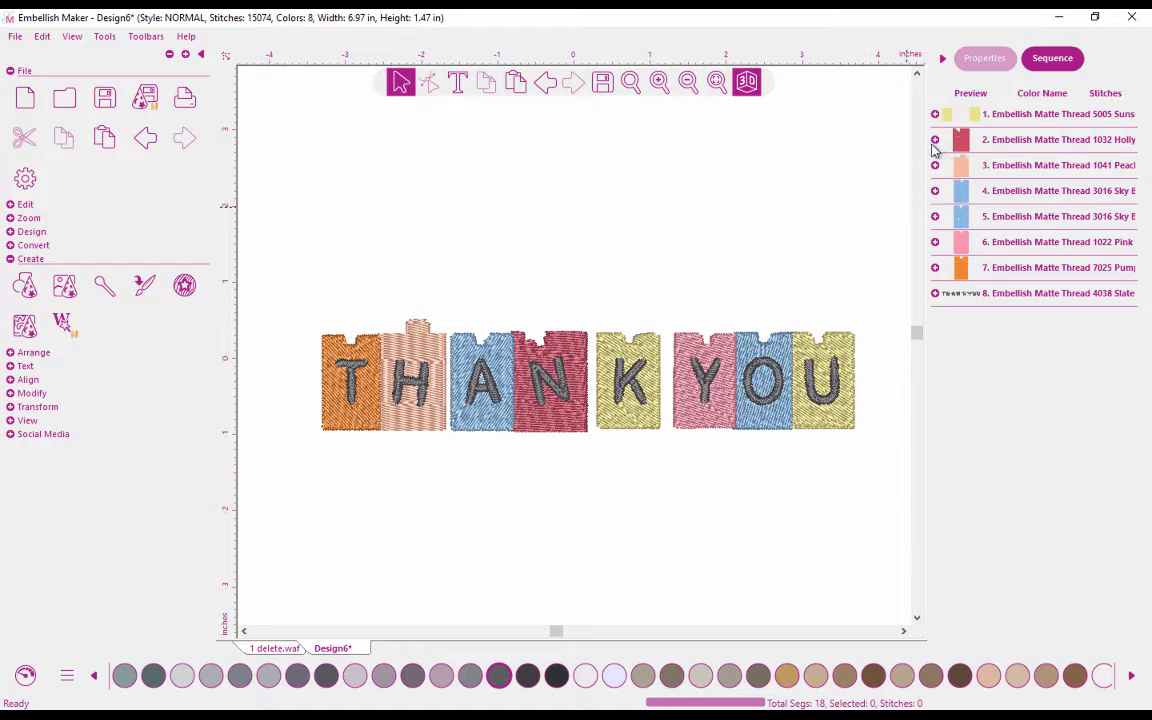
# Group the letter T with its orange tile and move the group above the row of tiles.
pyautogui.moveTo(301, 304); pyautogui.dragTo(385, 450)
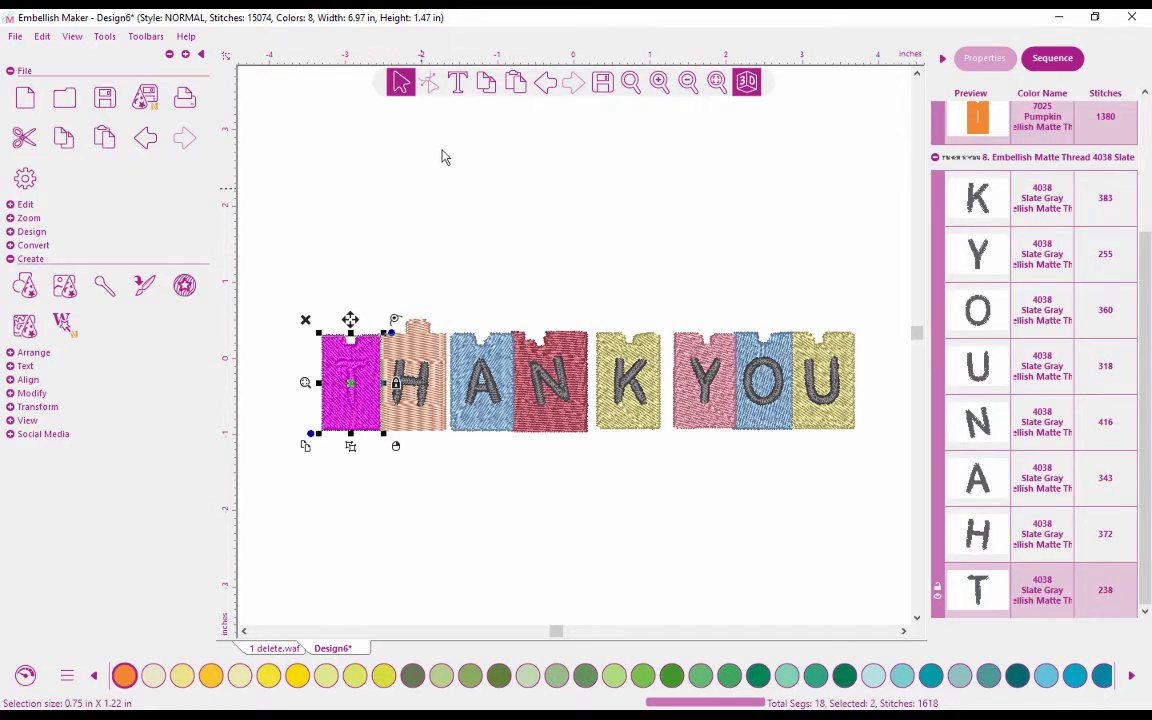
pyautogui.rightClick(355, 350)
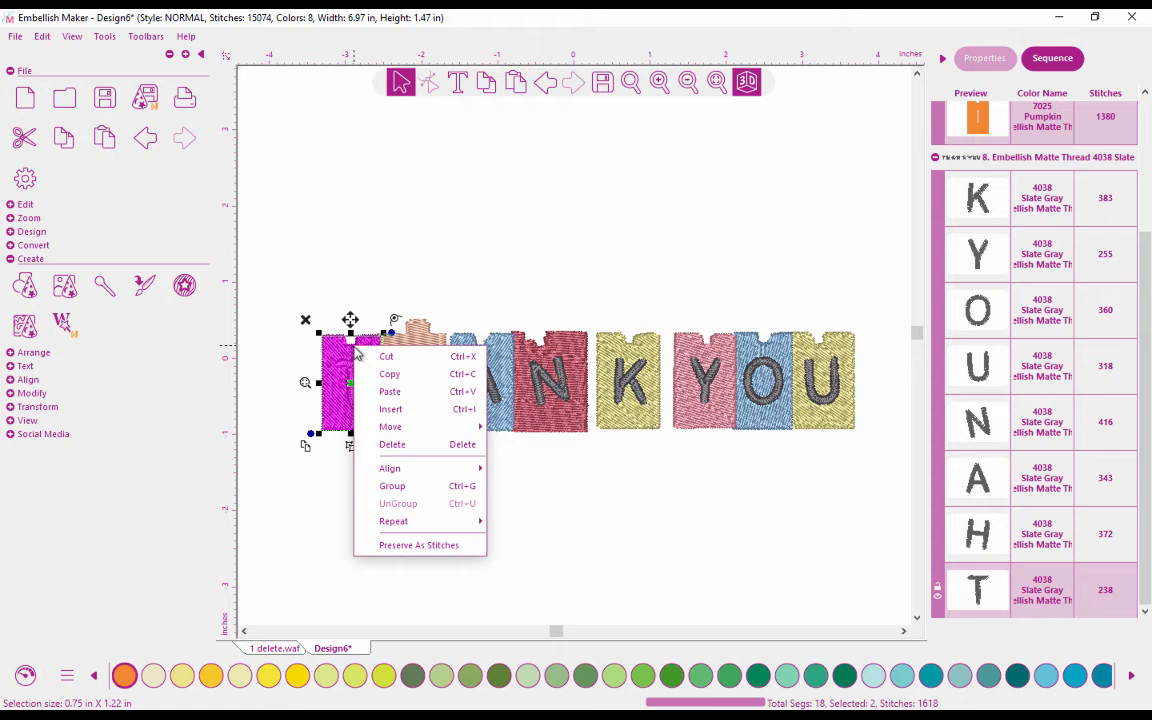
pyautogui.click(391, 485)
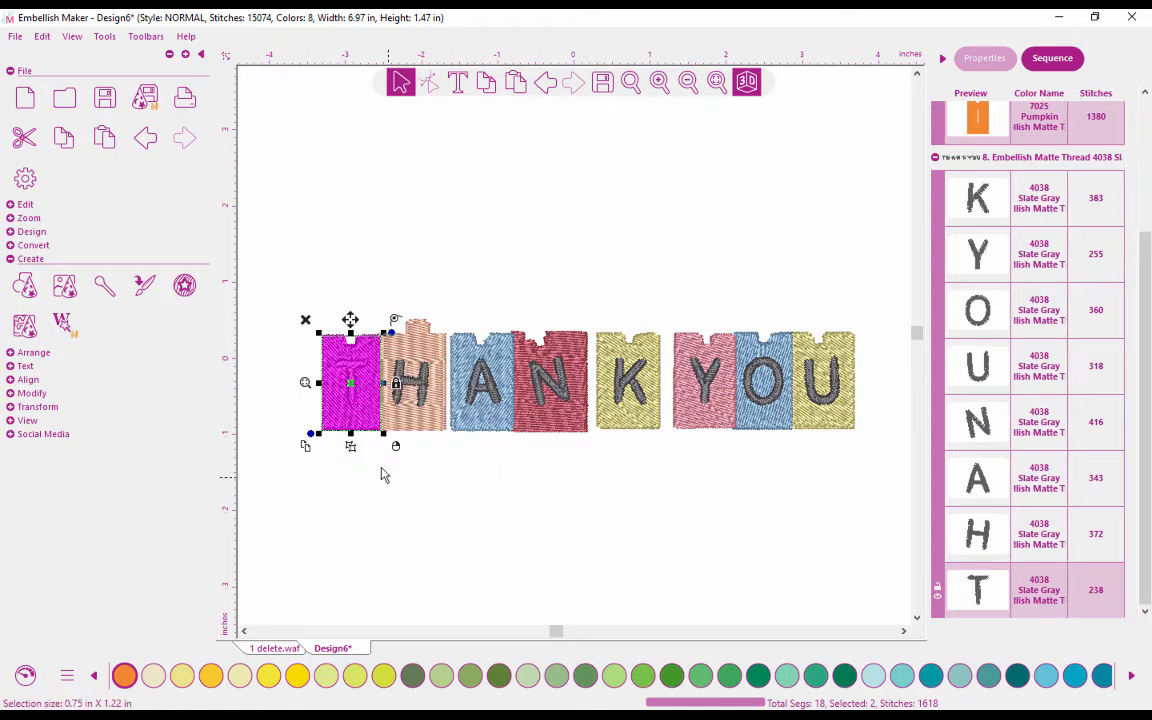
pyautogui.moveTo(360, 386); pyautogui.dragTo(390, 199)
pyautogui.click(352, 275)
pyautogui.click(383, 310)
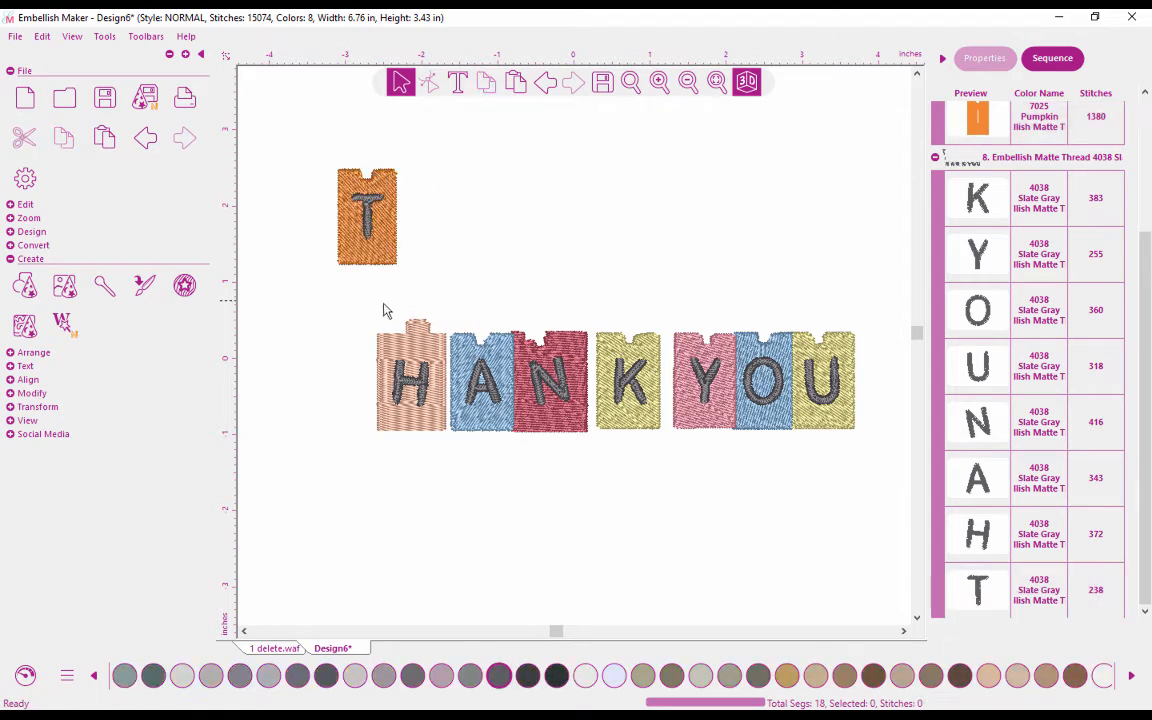
# Arrange the lettered tiles in two rows, moving H up, U beside O, and T beside H.
pyautogui.moveTo(357, 310); pyautogui.dragTo(450, 452)
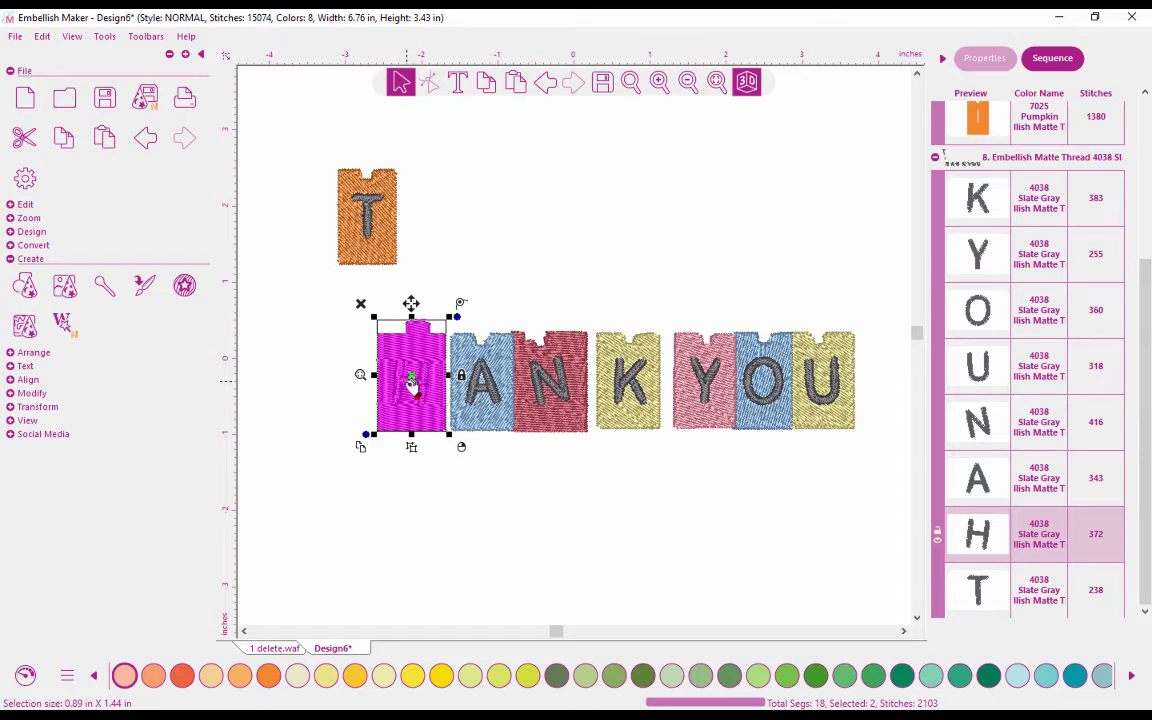
pyautogui.moveTo(406, 379); pyautogui.dragTo(470, 193)
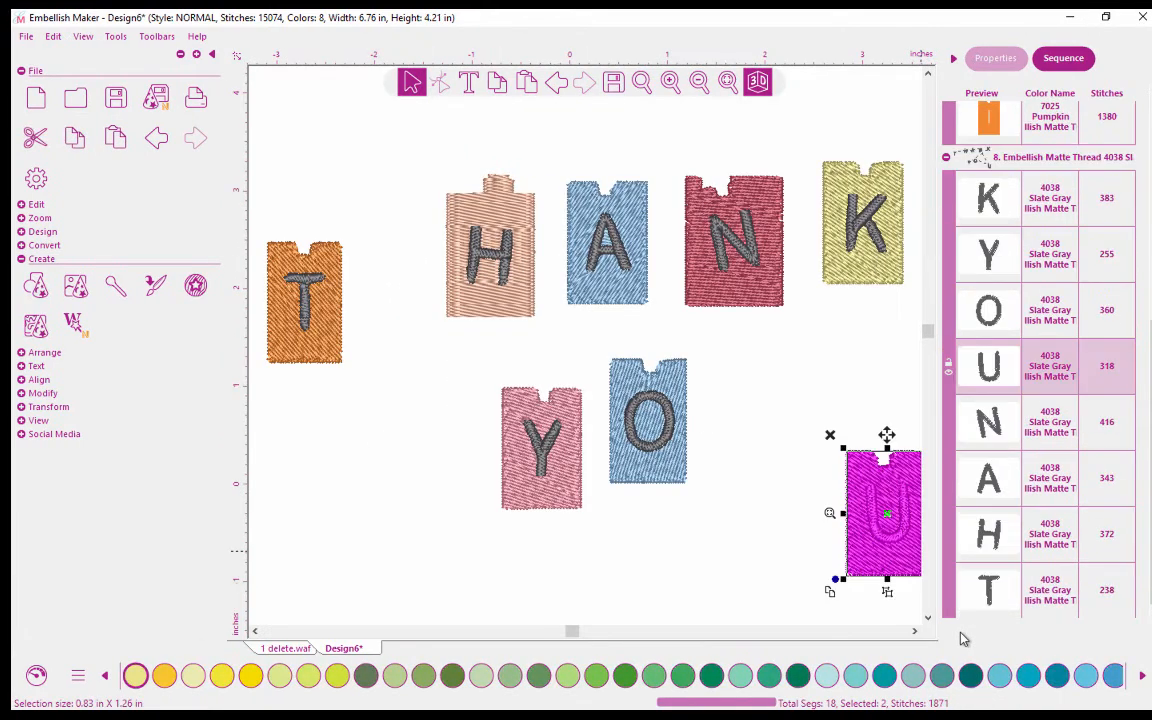
pyautogui.click(836, 380)
pyautogui.moveTo(866, 466); pyautogui.dragTo(770, 388)
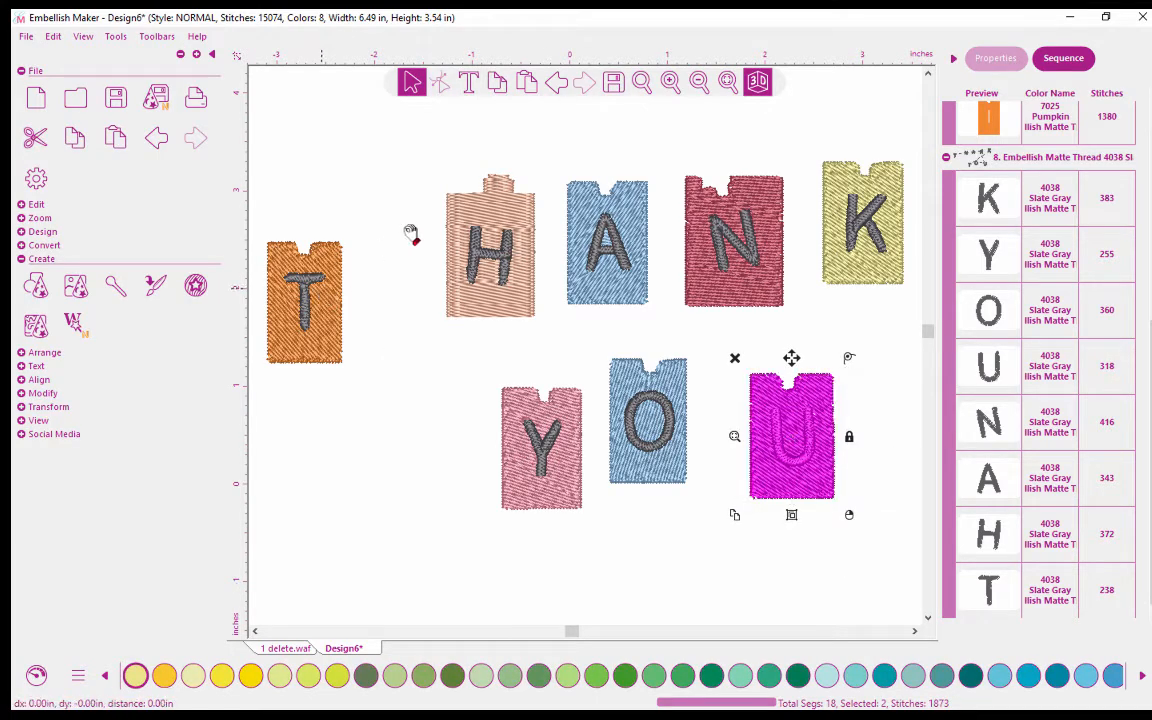
pyautogui.moveTo(320, 293); pyautogui.dragTo(381, 197)
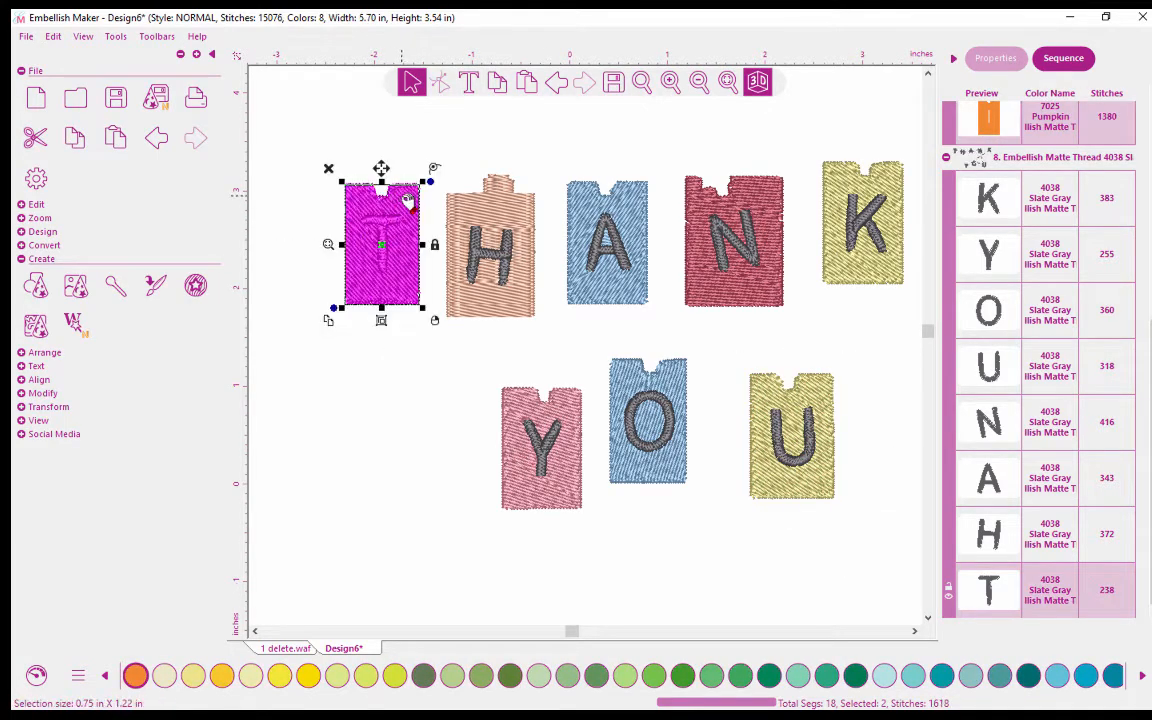
# Examine the string above the T and H tiles in 1 delete.waf up close, and return to Design6.
pyautogui.click(290, 649)
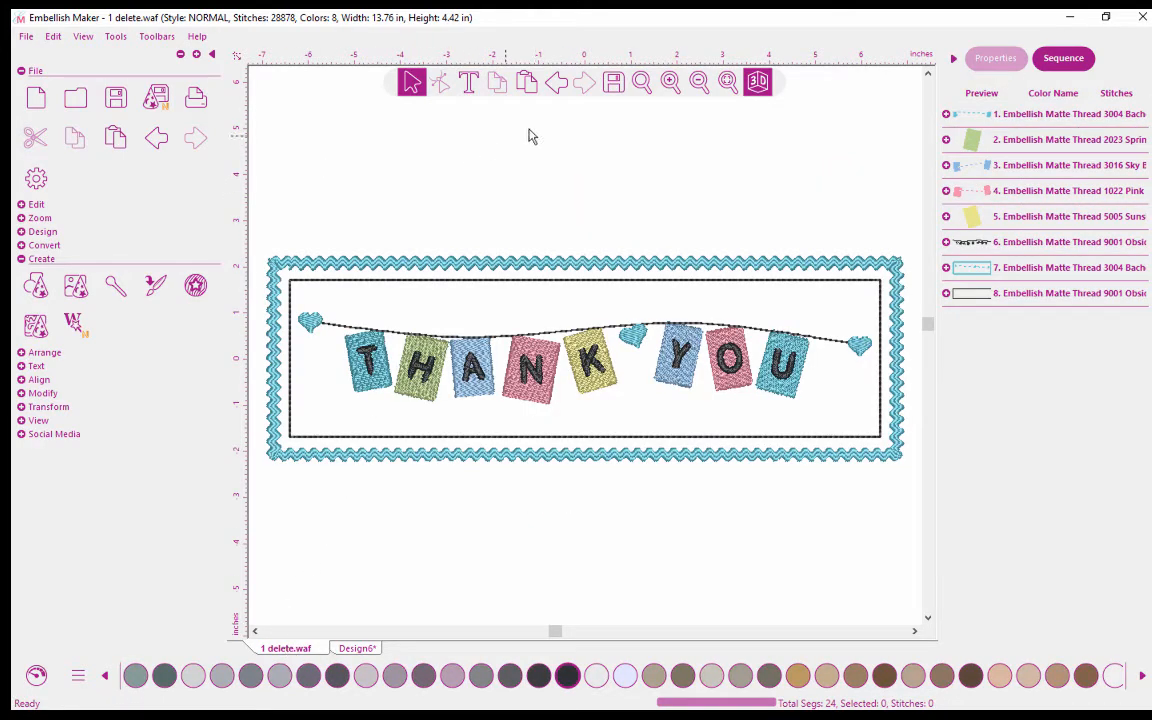
pyautogui.click(641, 83)
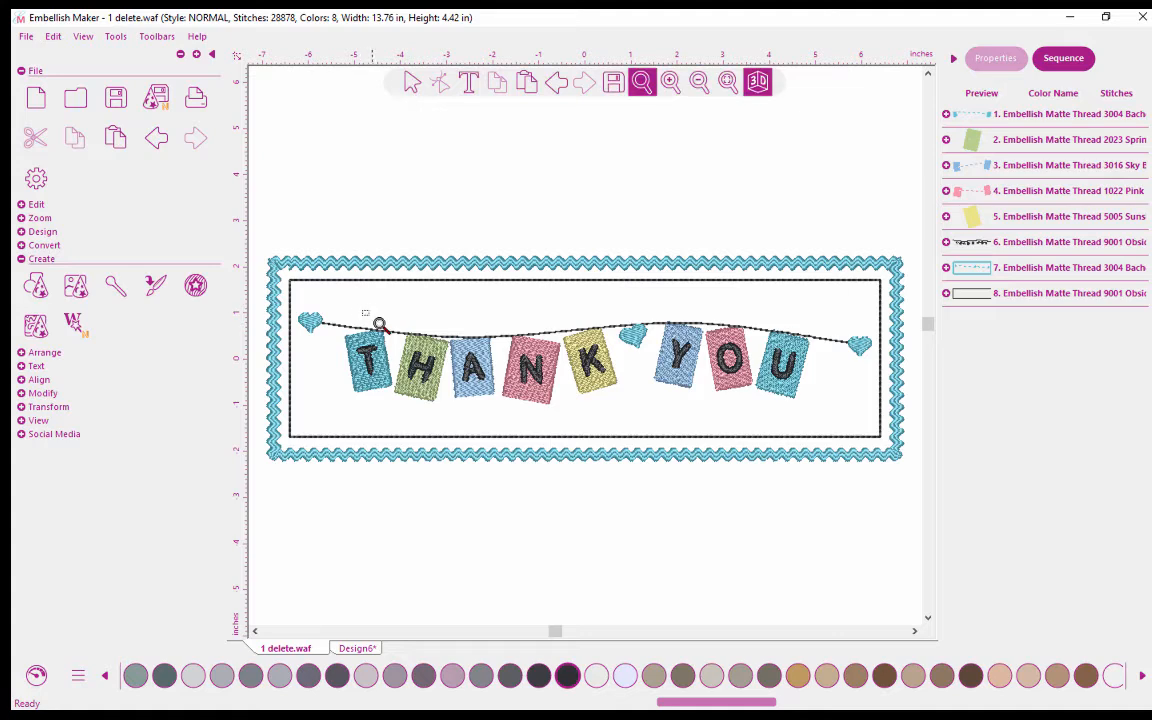
pyautogui.moveTo(370, 314); pyautogui.dragTo(467, 358)
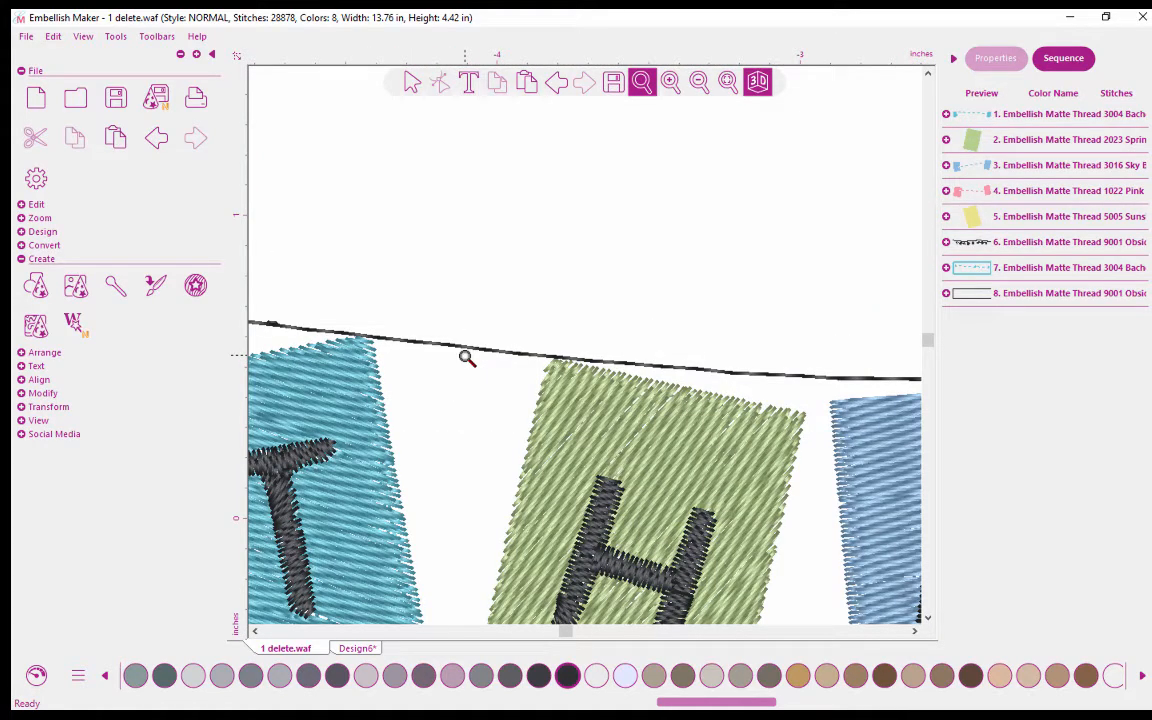
pyautogui.click(728, 82)
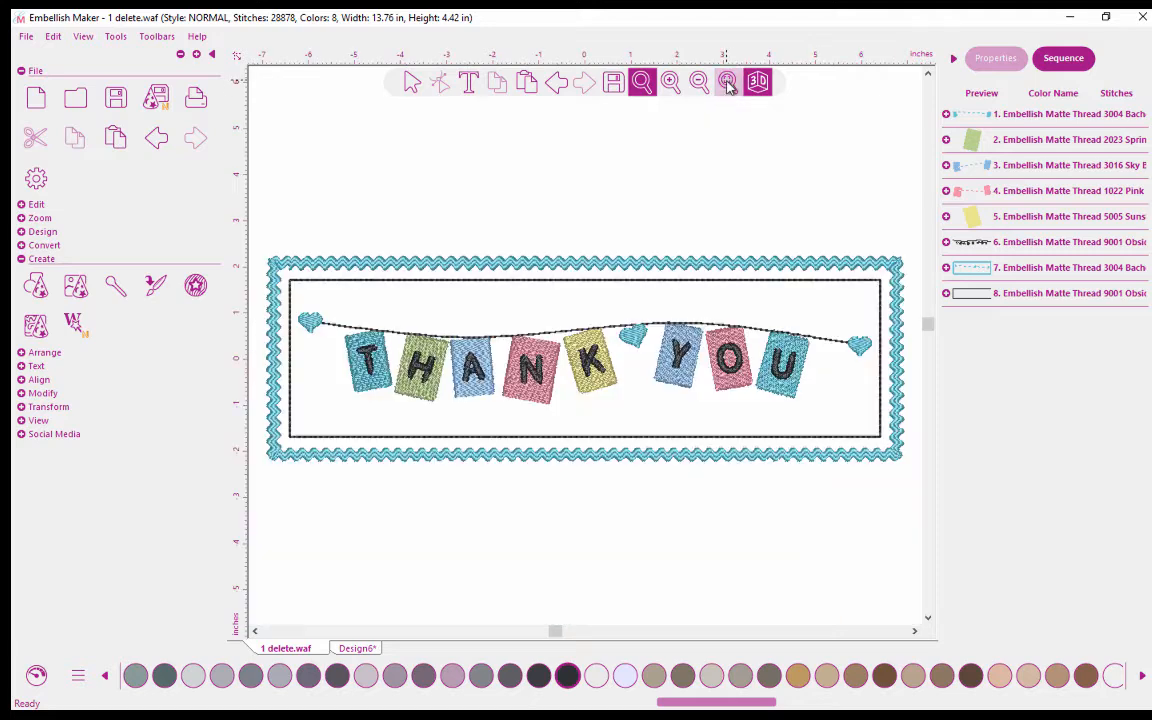
pyautogui.click(352, 649)
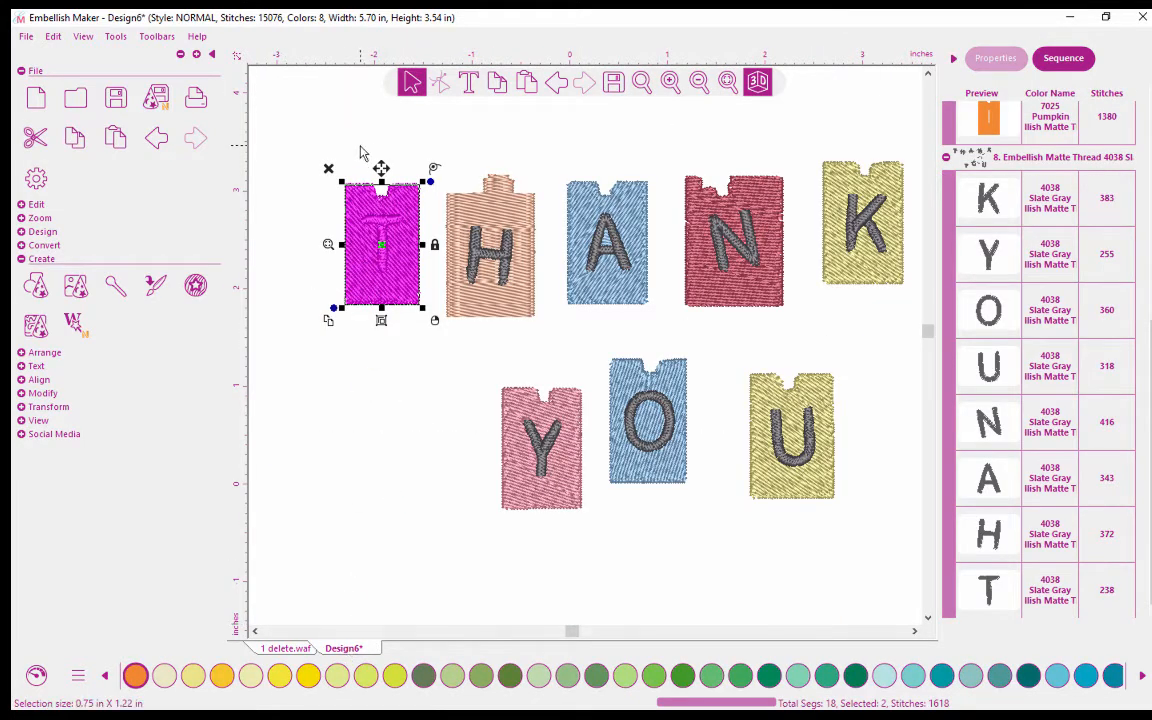
# Collapse all colors in the sequence and recolor the tile behind the letter T to 3002 Aqua.
pyautogui.rightClick(995, 253)
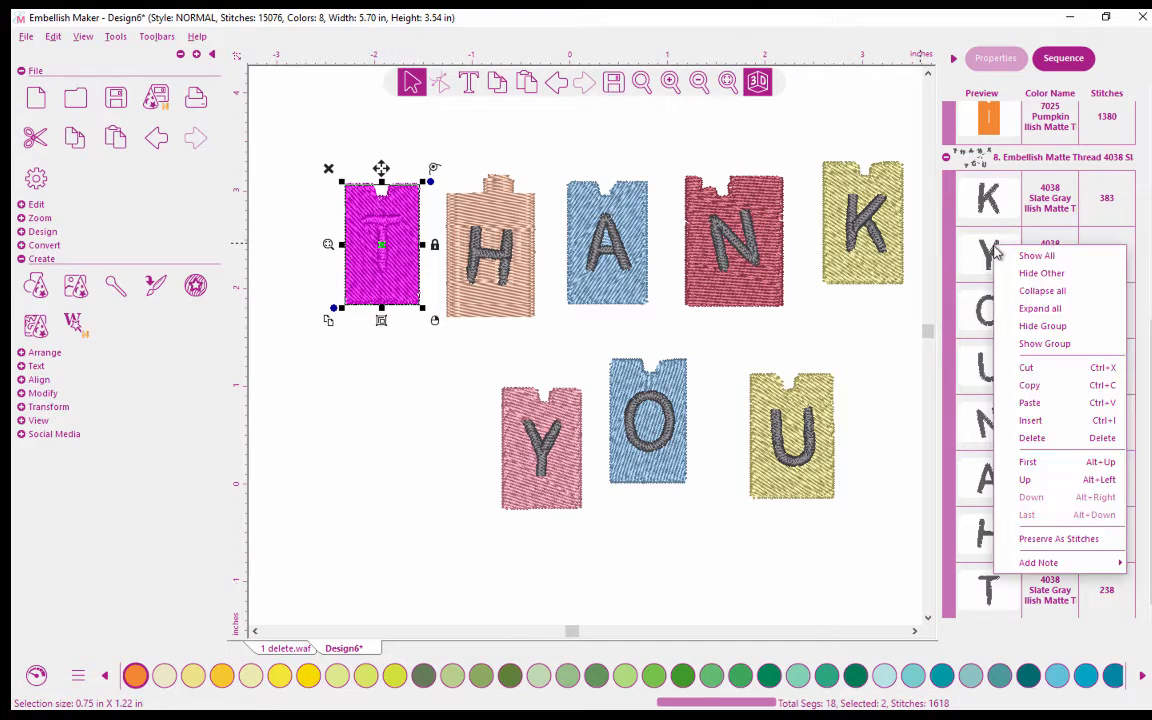
pyautogui.click(1028, 292)
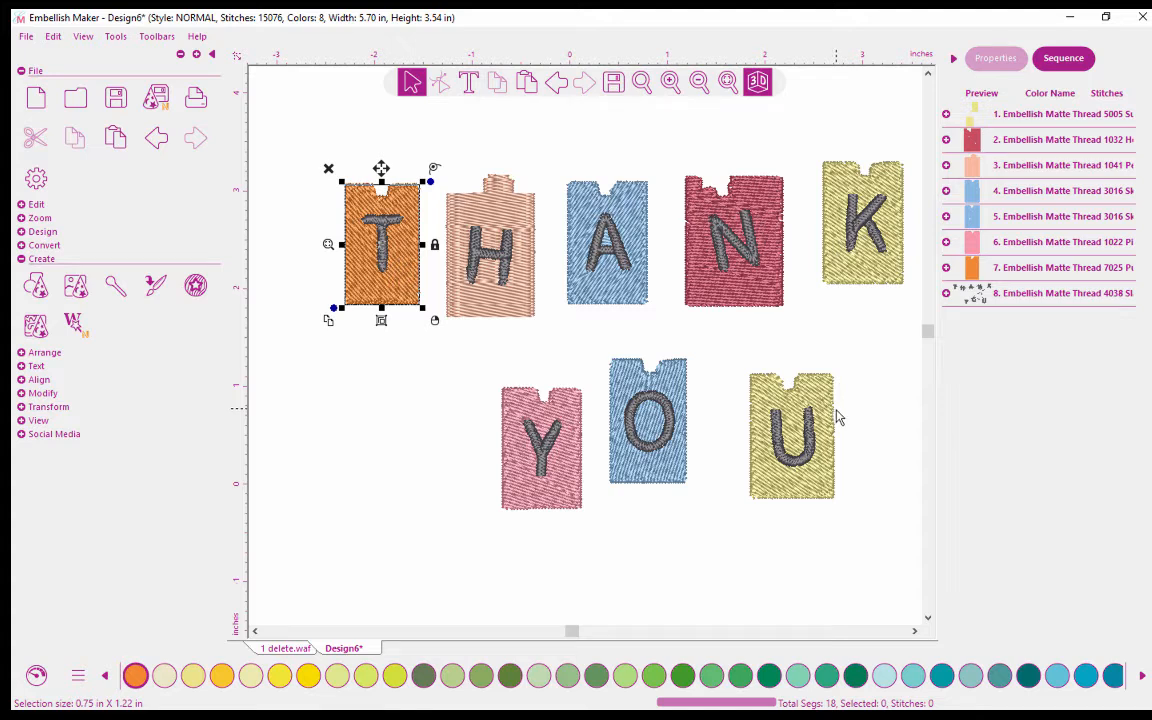
pyautogui.click(988, 269)
pyautogui.click(877, 349)
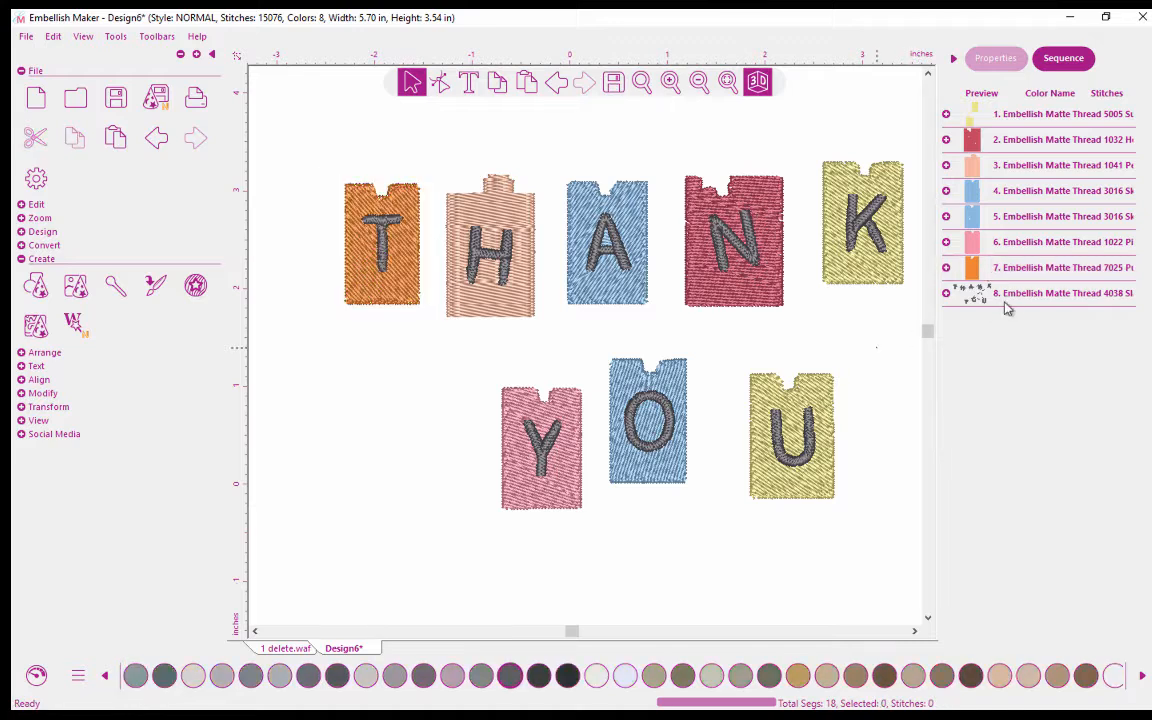
pyautogui.click(1029, 276)
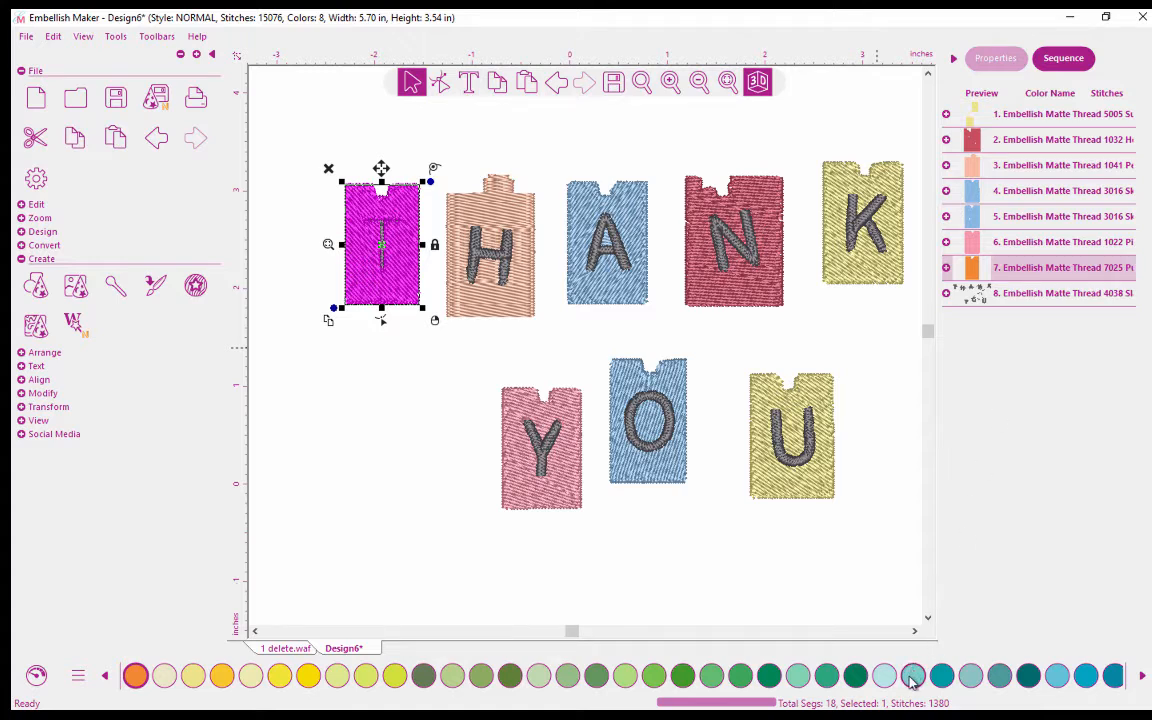
pyautogui.click(912, 679)
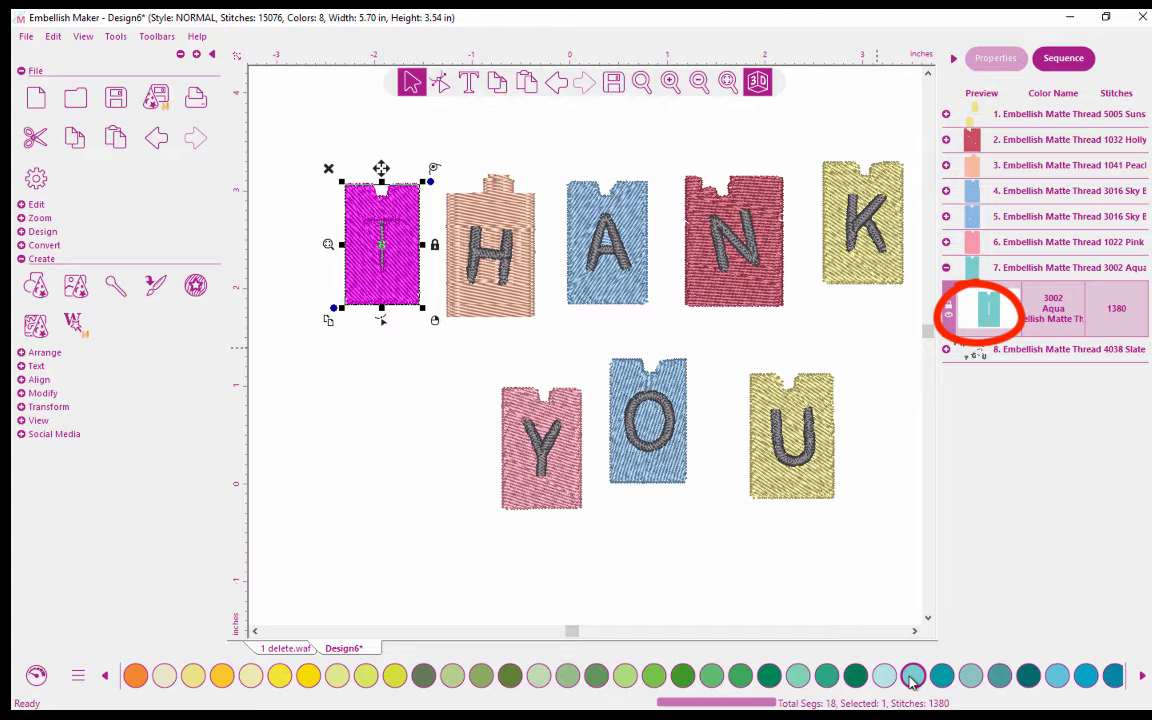
pyautogui.click(410, 438)
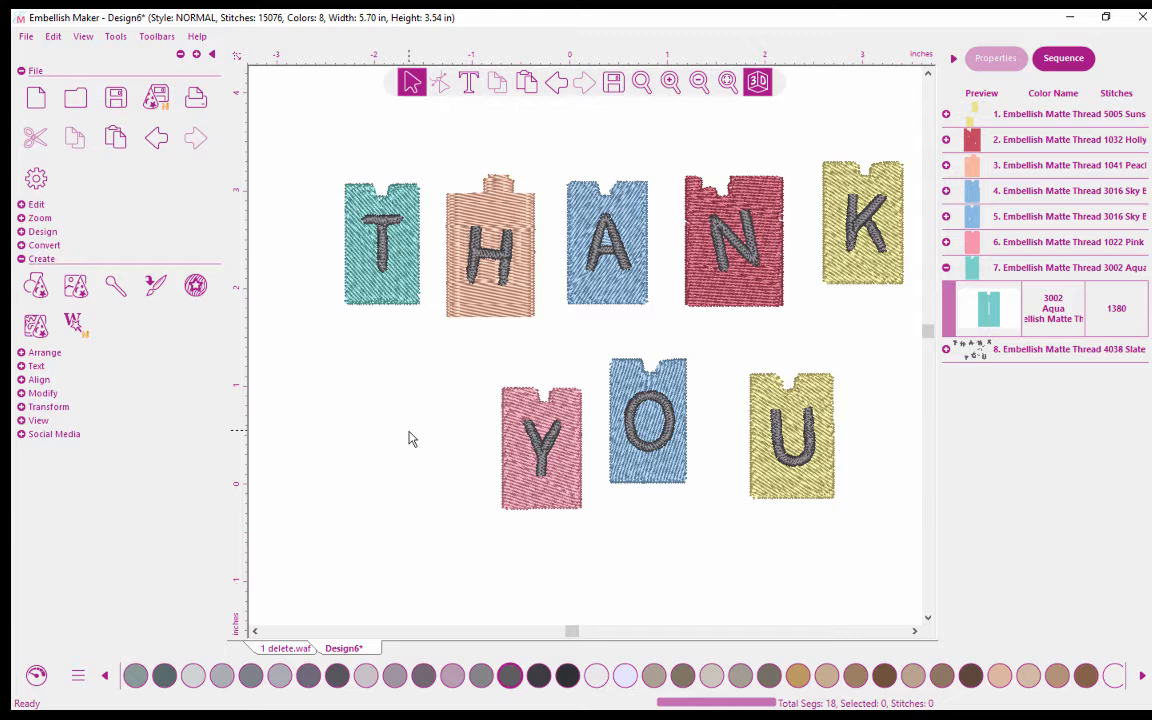
pyautogui.click(641, 81)
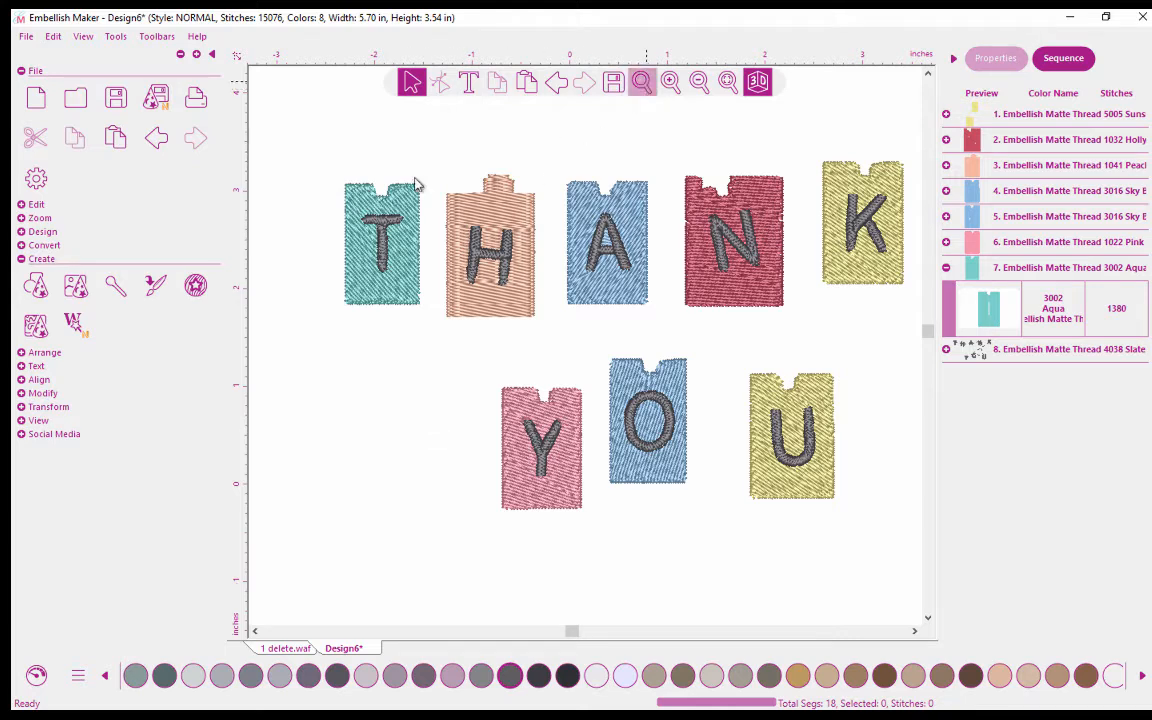
pyautogui.moveTo(327, 175); pyautogui.dragTo(389, 191)
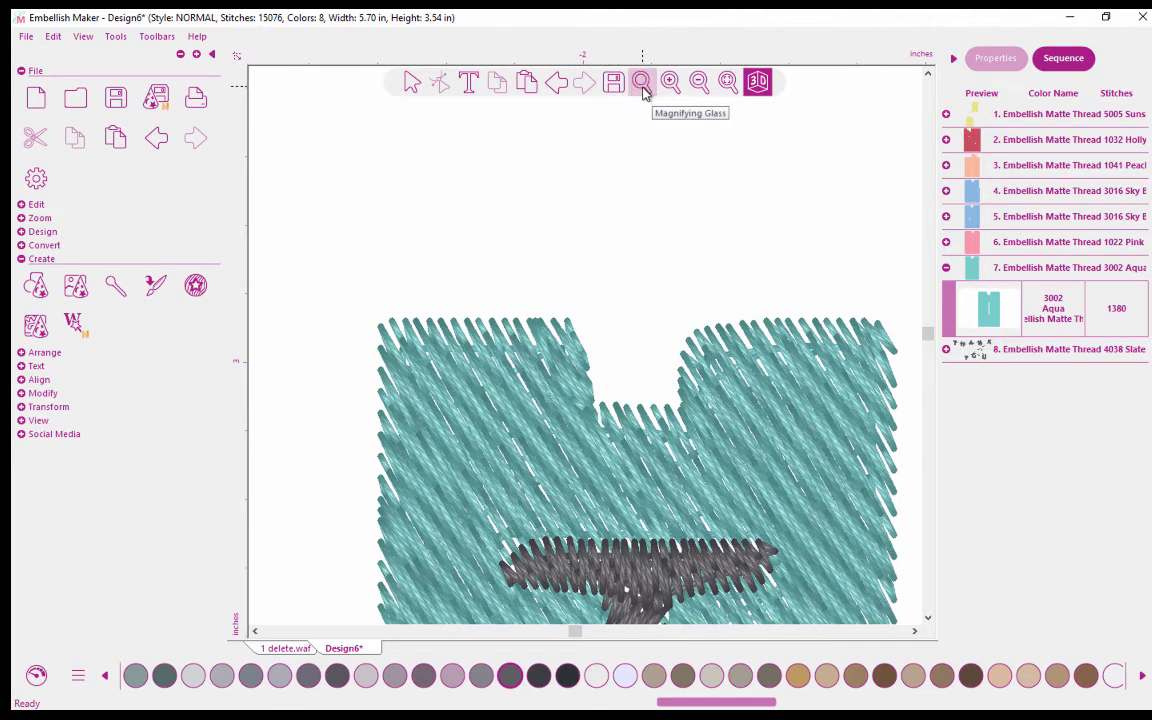
pyautogui.click(728, 83)
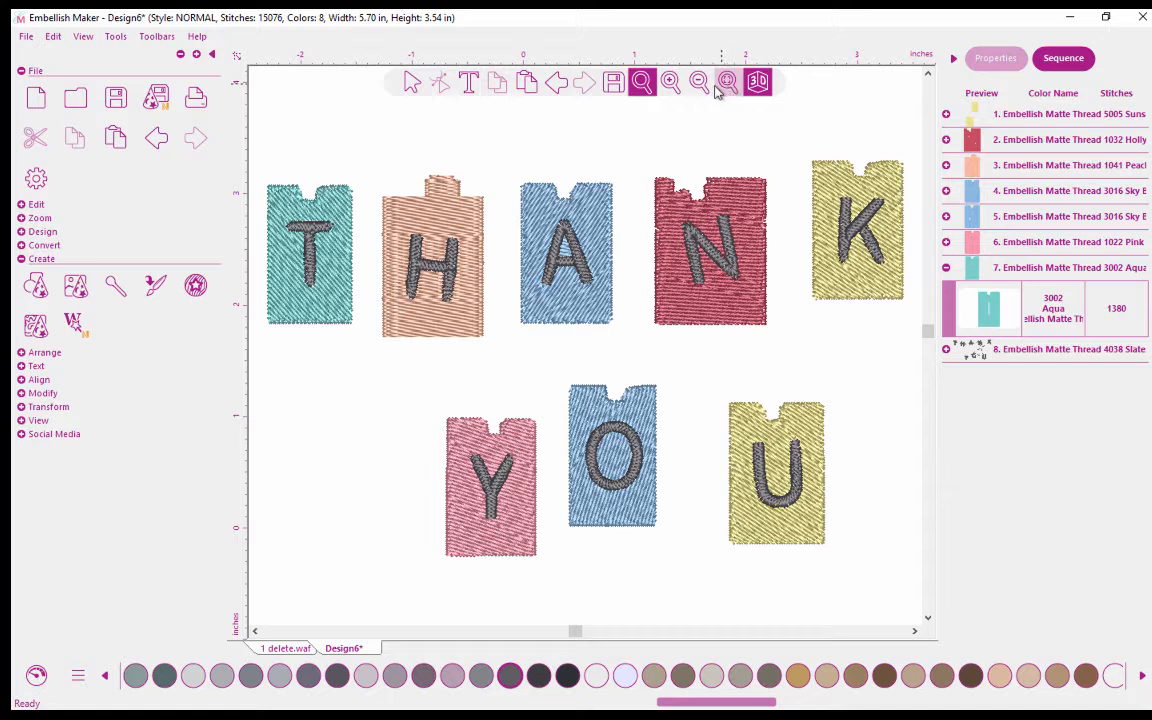
pyautogui.click(644, 84)
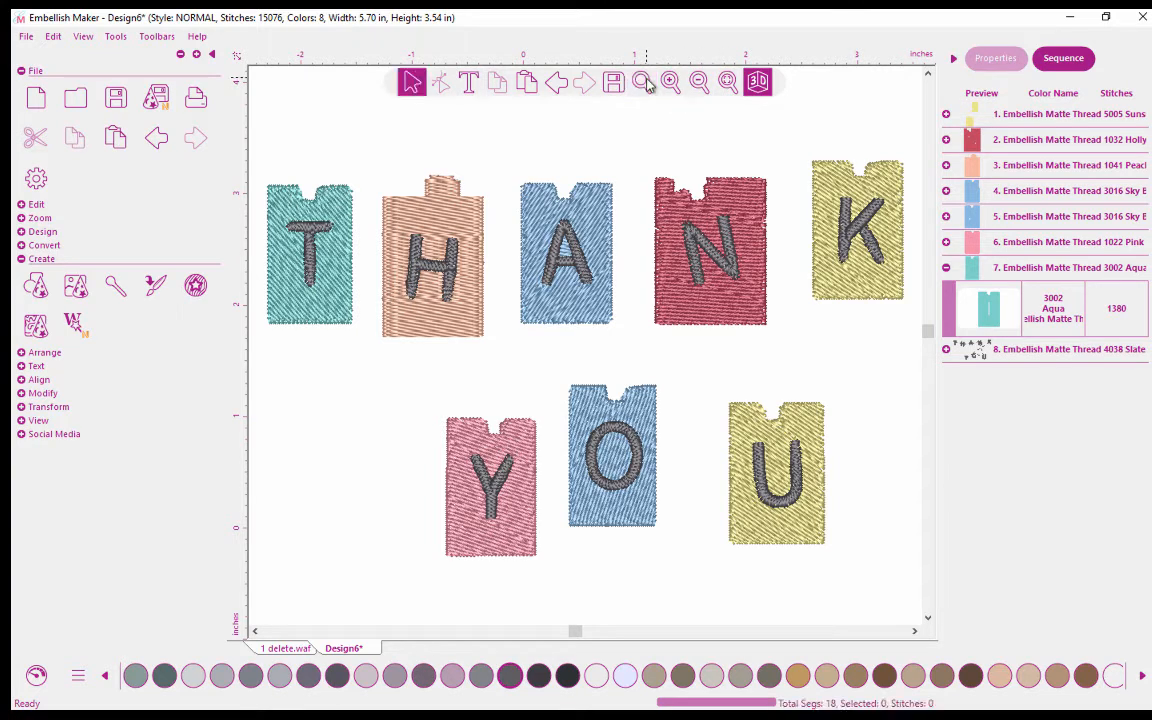
# Zoom in on the notch in the top edge of the T tile and turn off the 3D stitch view.
pyautogui.click(644, 83)
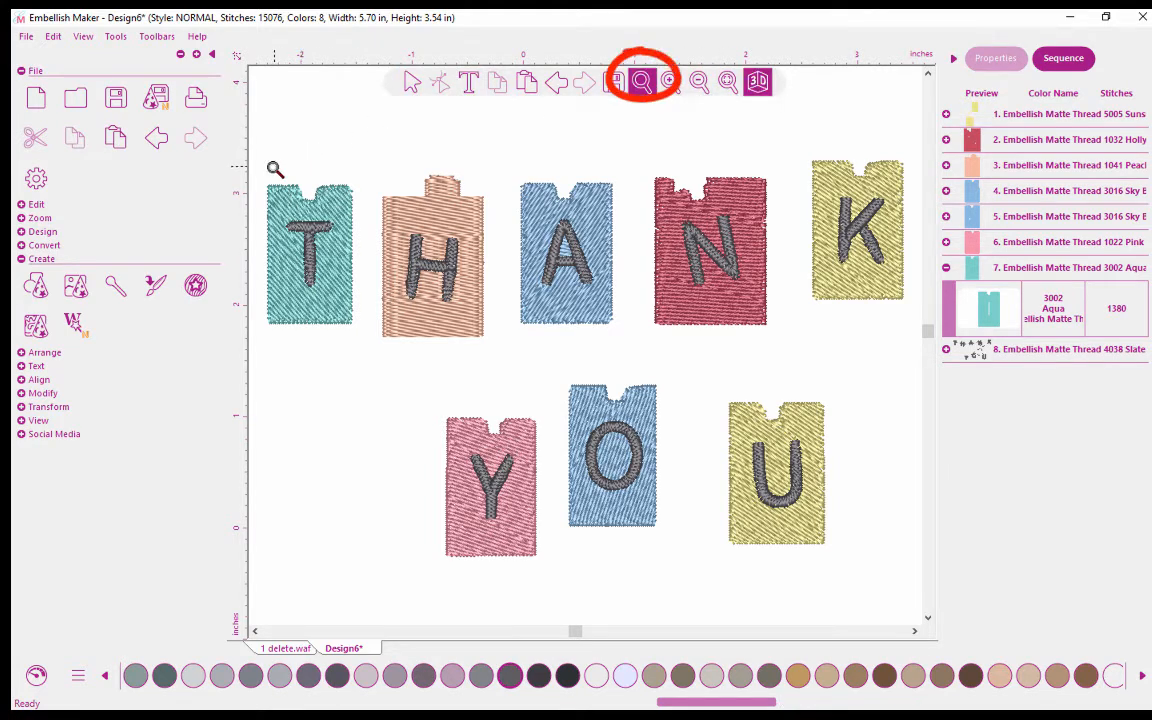
pyautogui.moveTo(270, 168); pyautogui.dragTo(310, 200)
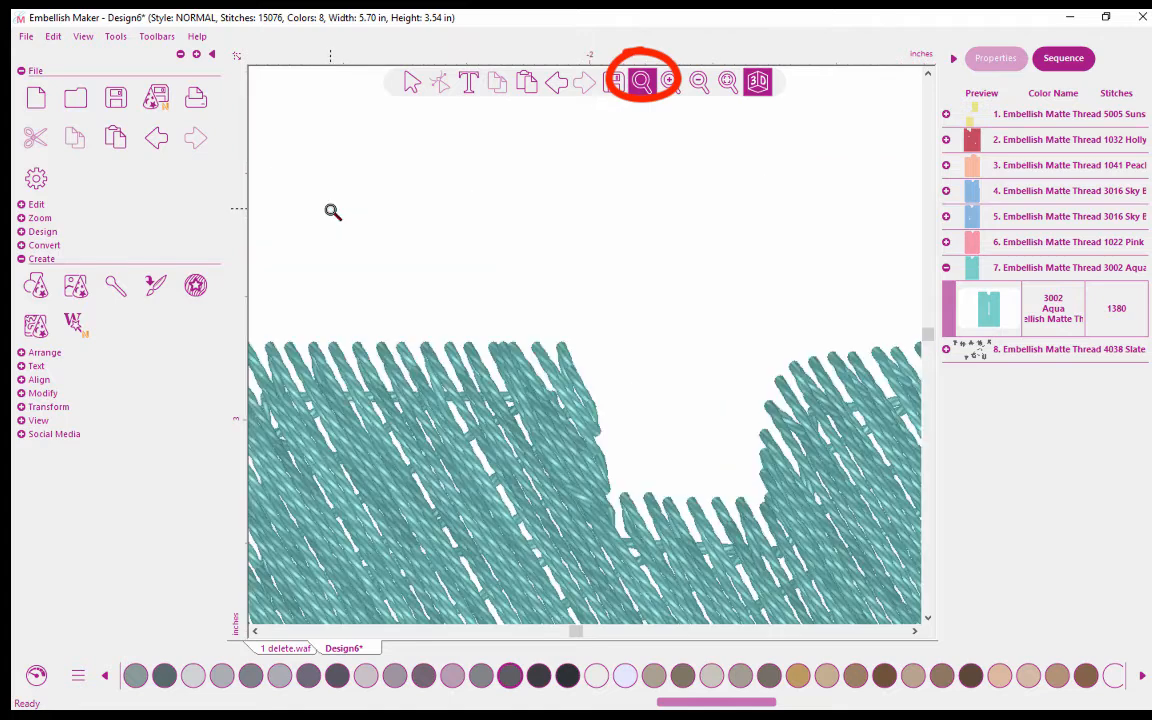
pyautogui.click(412, 84)
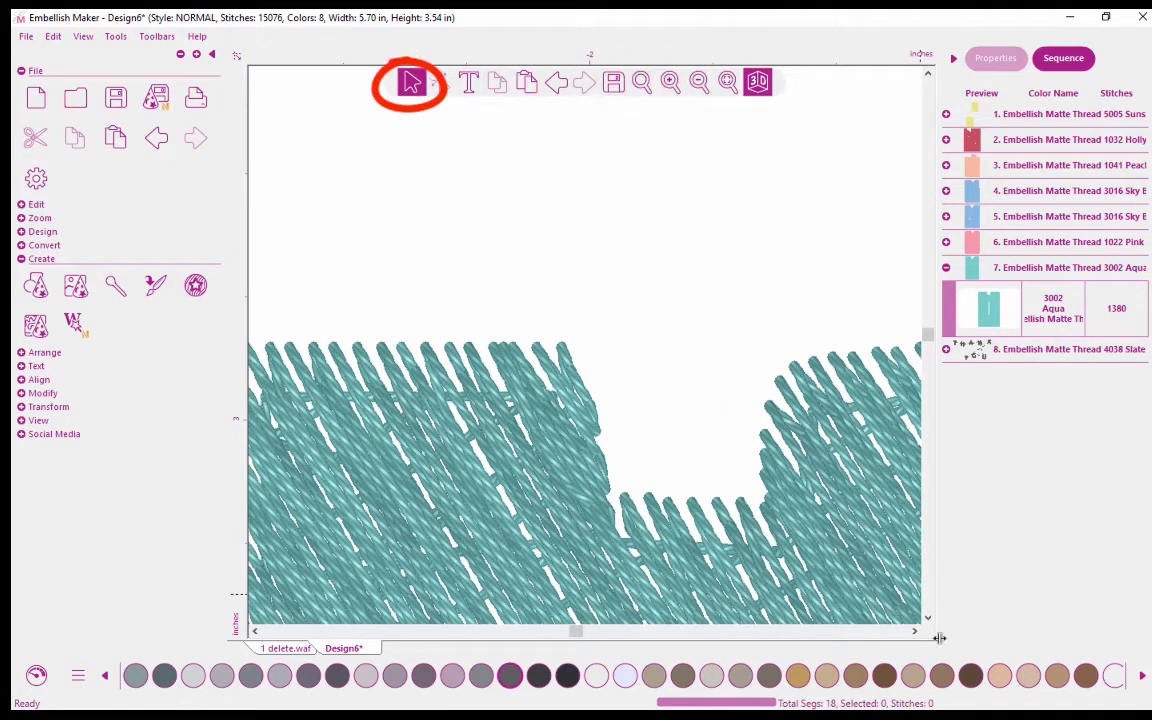
pyautogui.click(914, 631)
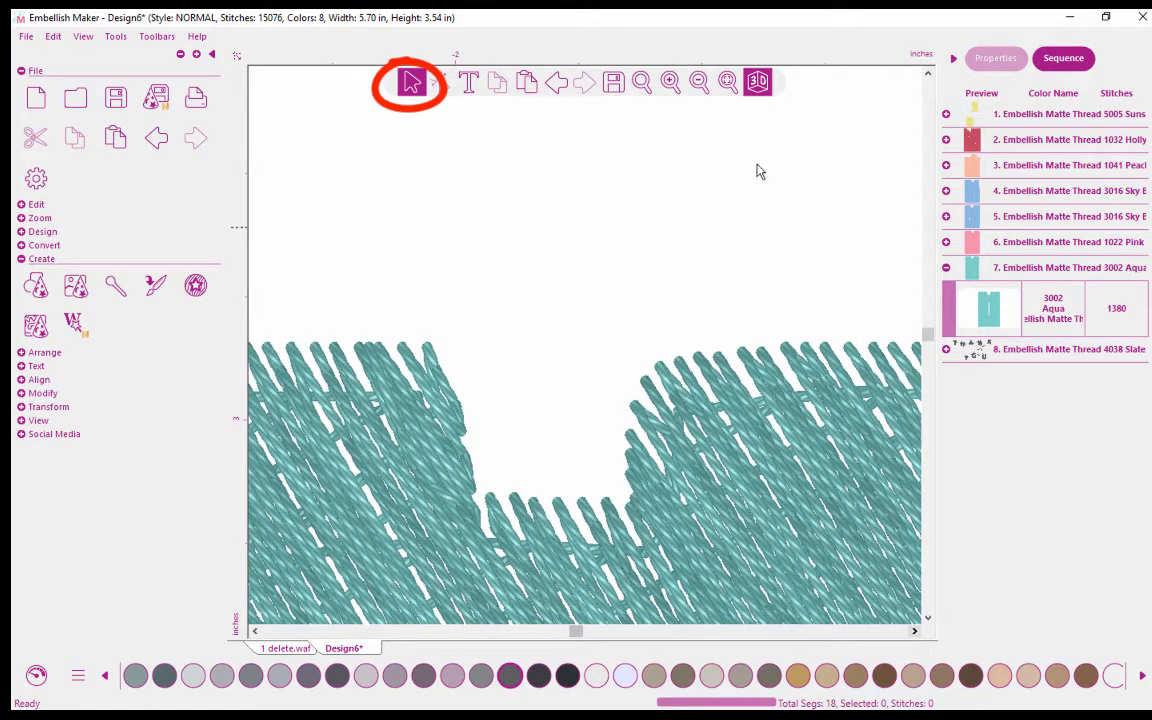
pyautogui.click(759, 83)
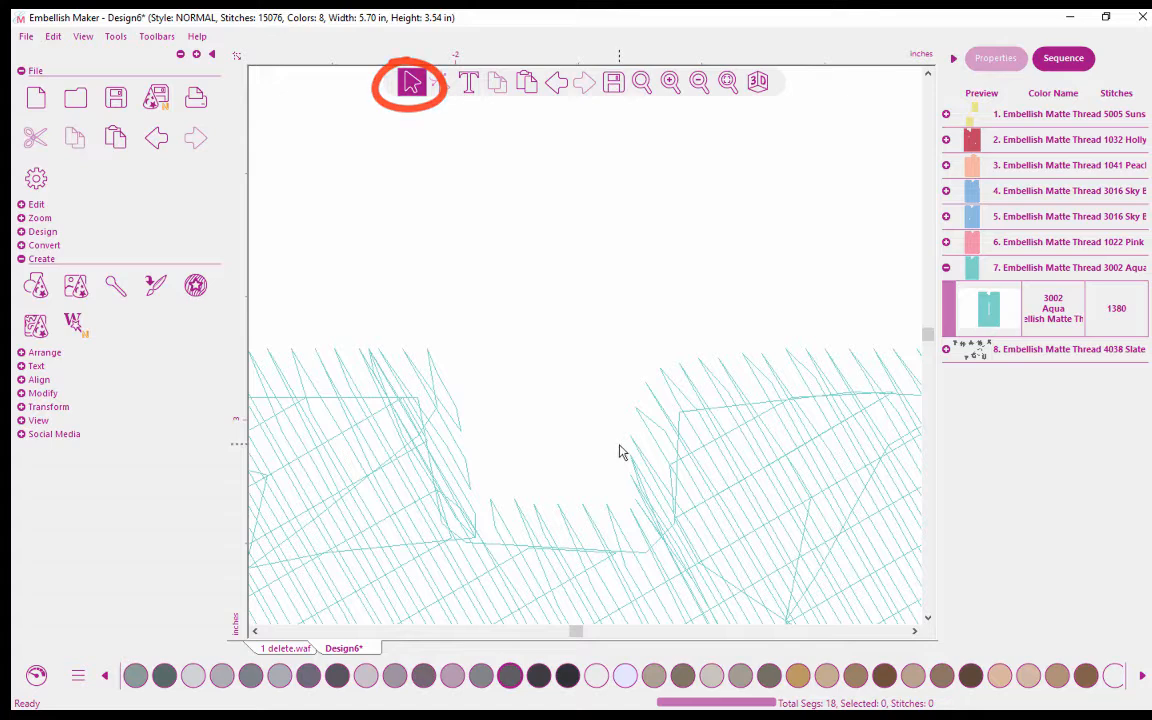
# Select only the 3002 Aqua tile through the sequence, expand just the Edit tool group, and show the tile's outline points with the Shape tool.
pyautogui.click(1033, 277)
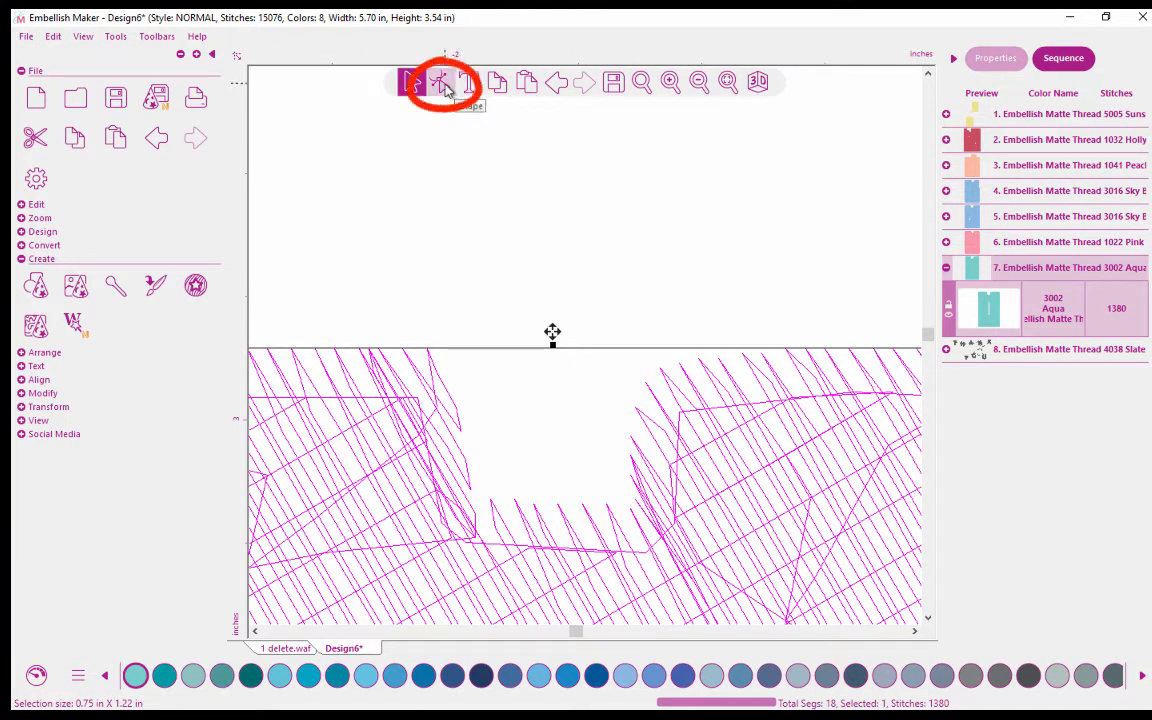
pyautogui.click(21, 259)
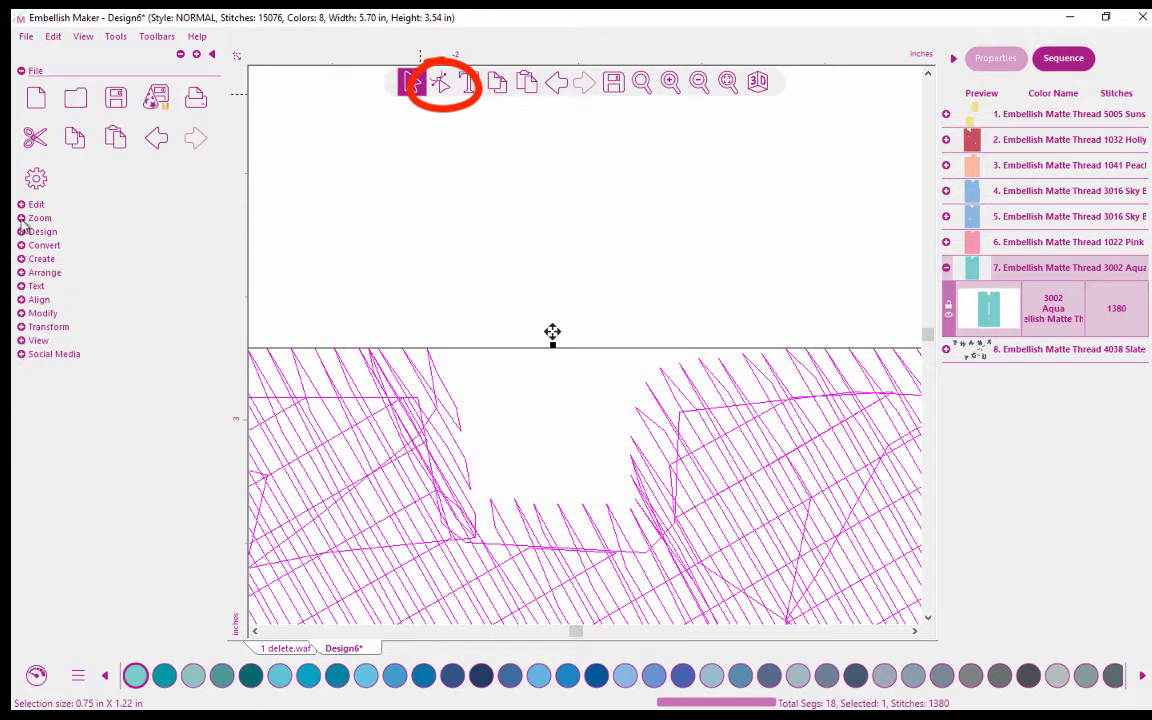
pyautogui.click(22, 72)
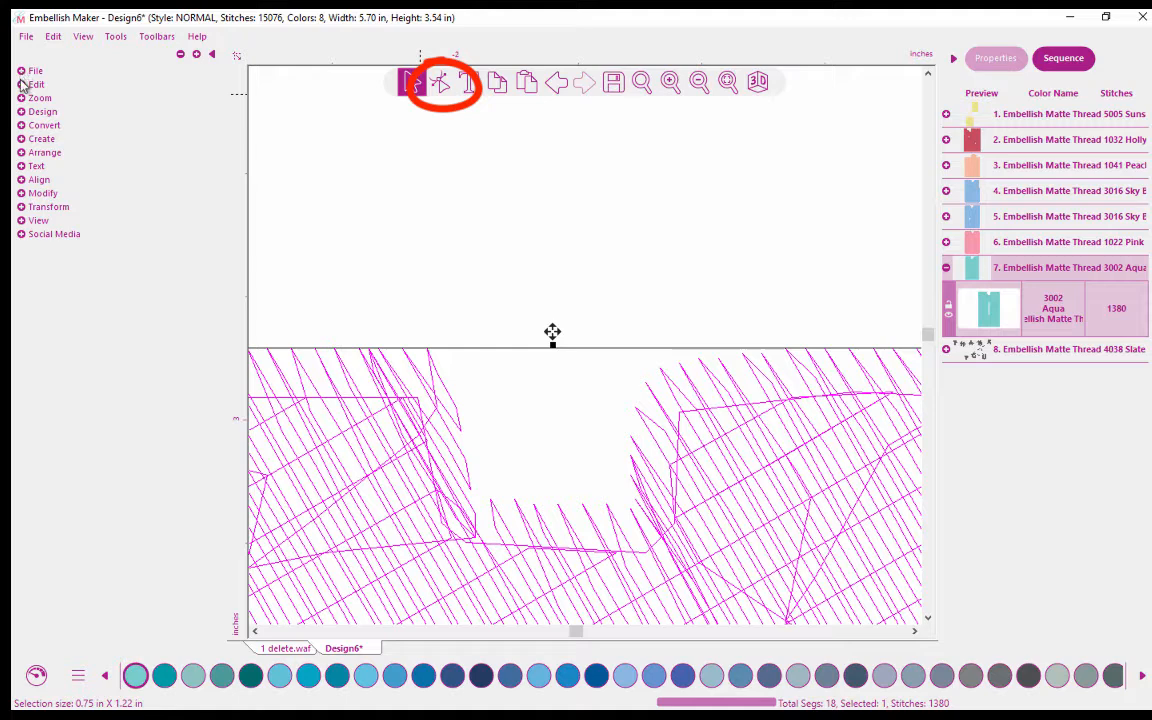
pyautogui.click(22, 85)
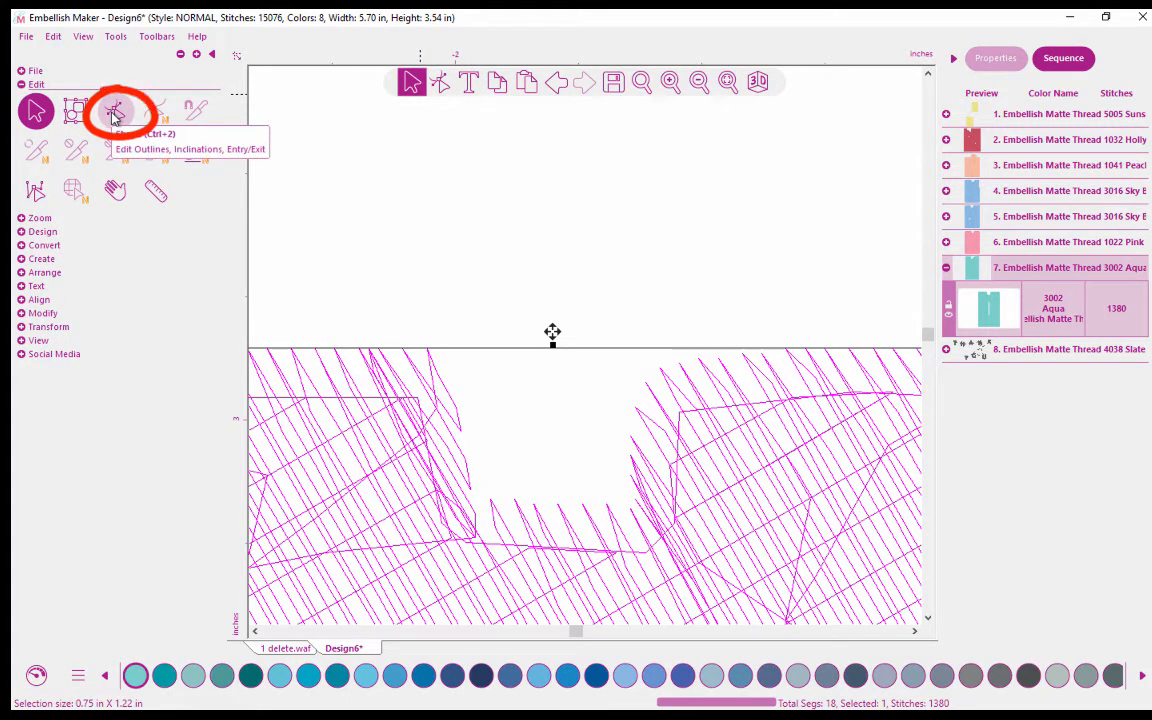
pyautogui.click(441, 87)
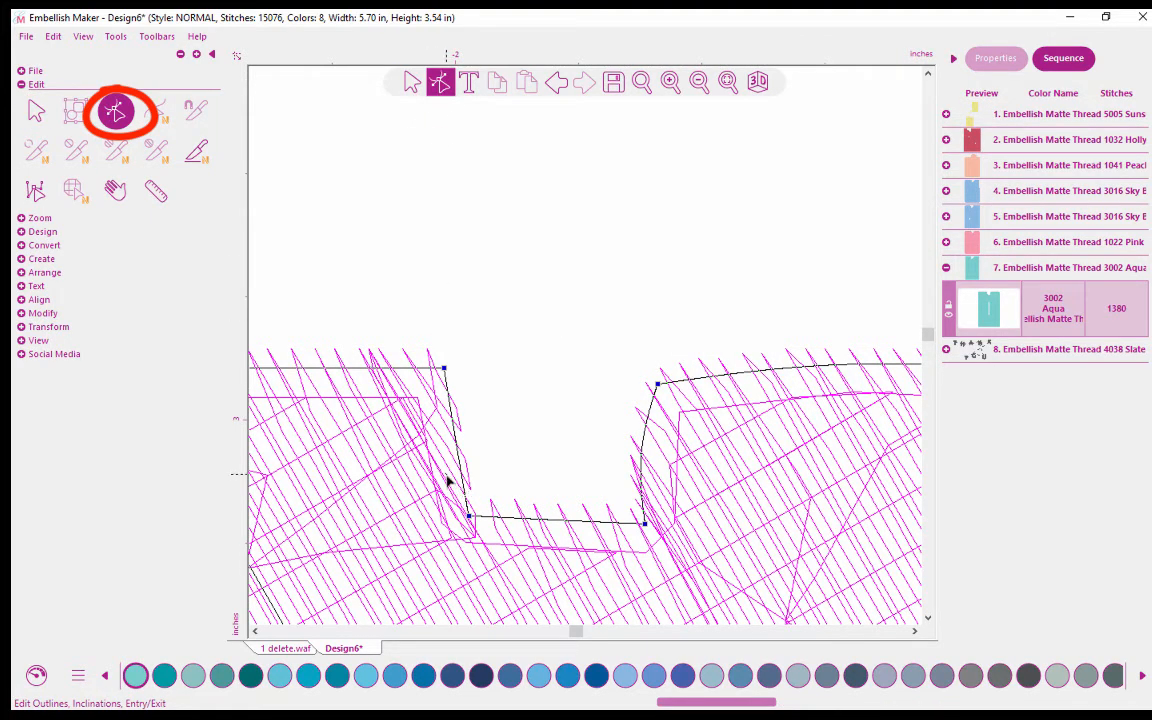
# Delete the two lower corner points of the notch in the T tile's outline and regenerate its stitches.
pyautogui.moveTo(446, 475); pyautogui.dragTo(688, 550)
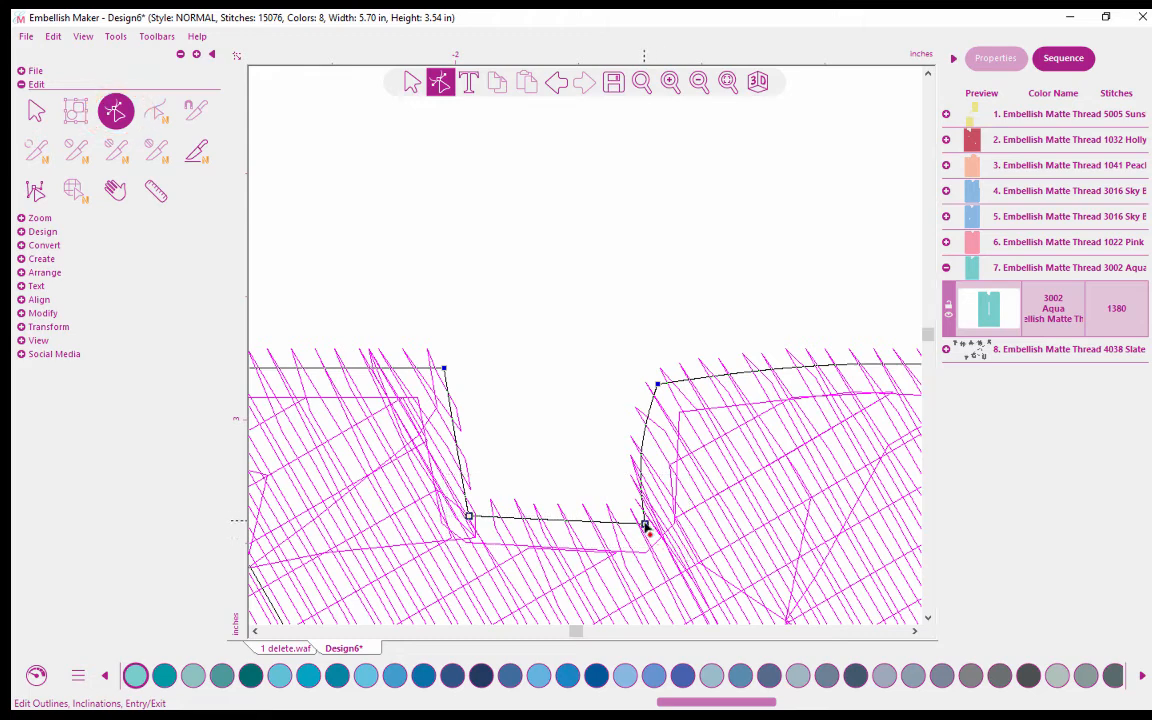
pyautogui.rightClick(646, 528)
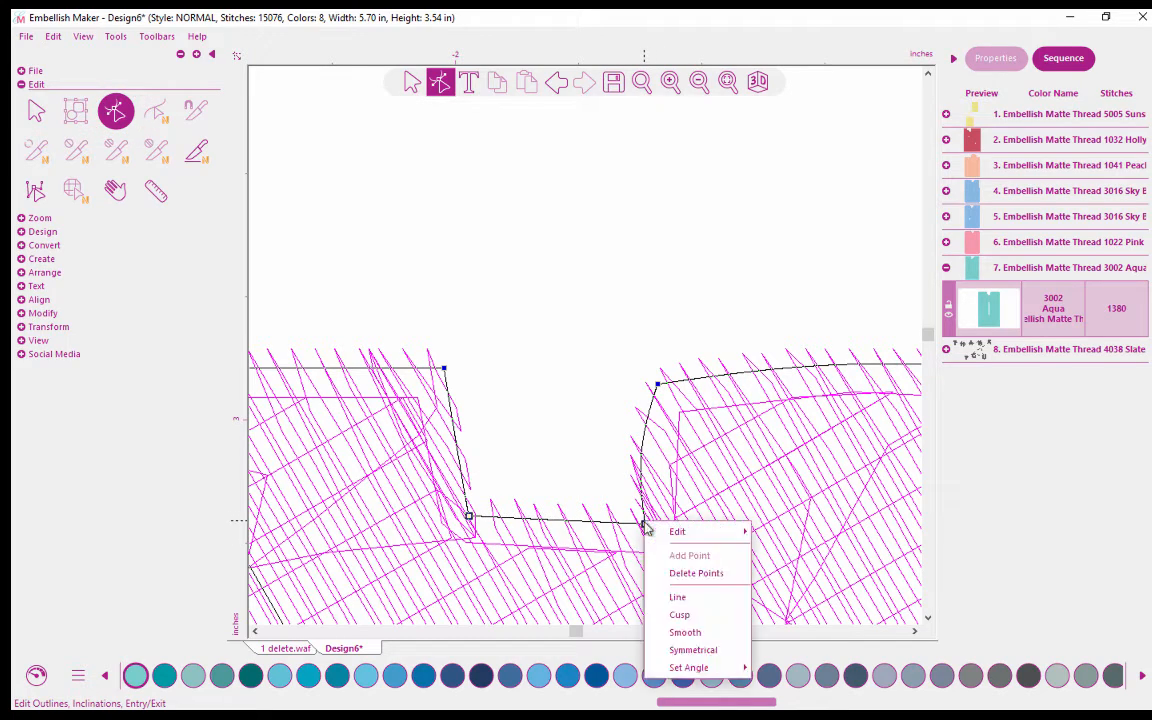
pyautogui.click(683, 573)
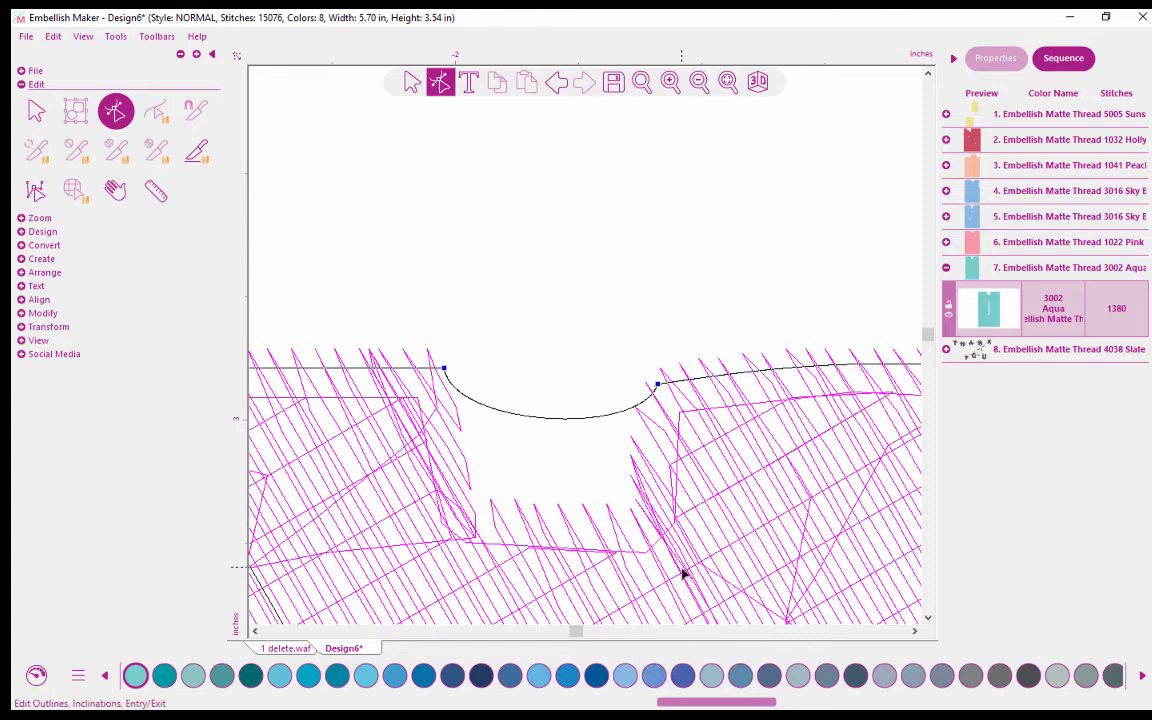
pyautogui.click(636, 350)
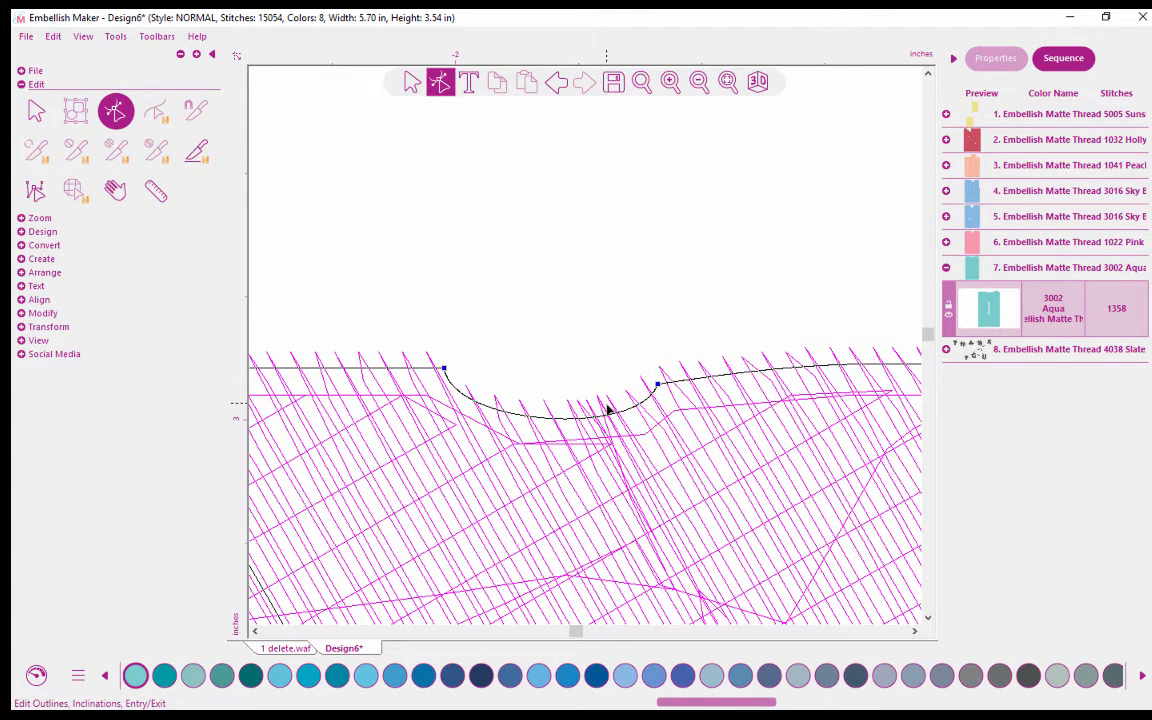
# Delete the two remaining notch points so the T tile's top edge runs straight, and regenerate its stitches.
pyautogui.click(700, 88)
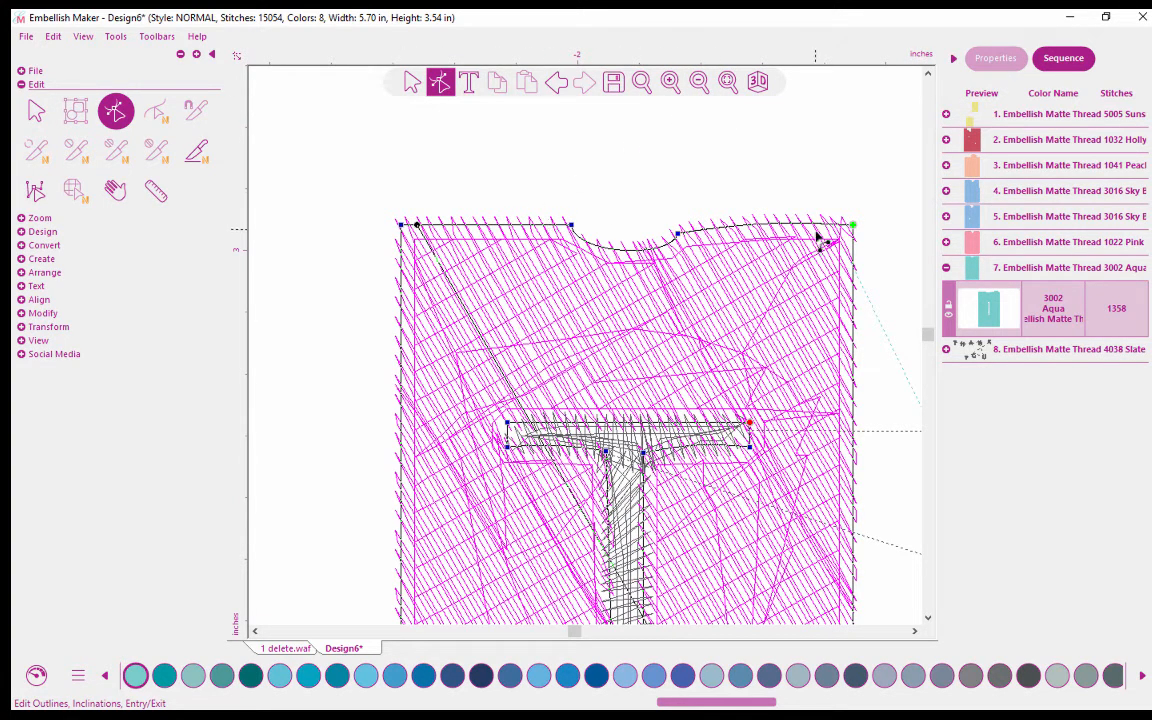
pyautogui.click(677, 234)
pyautogui.rightClick(679, 240)
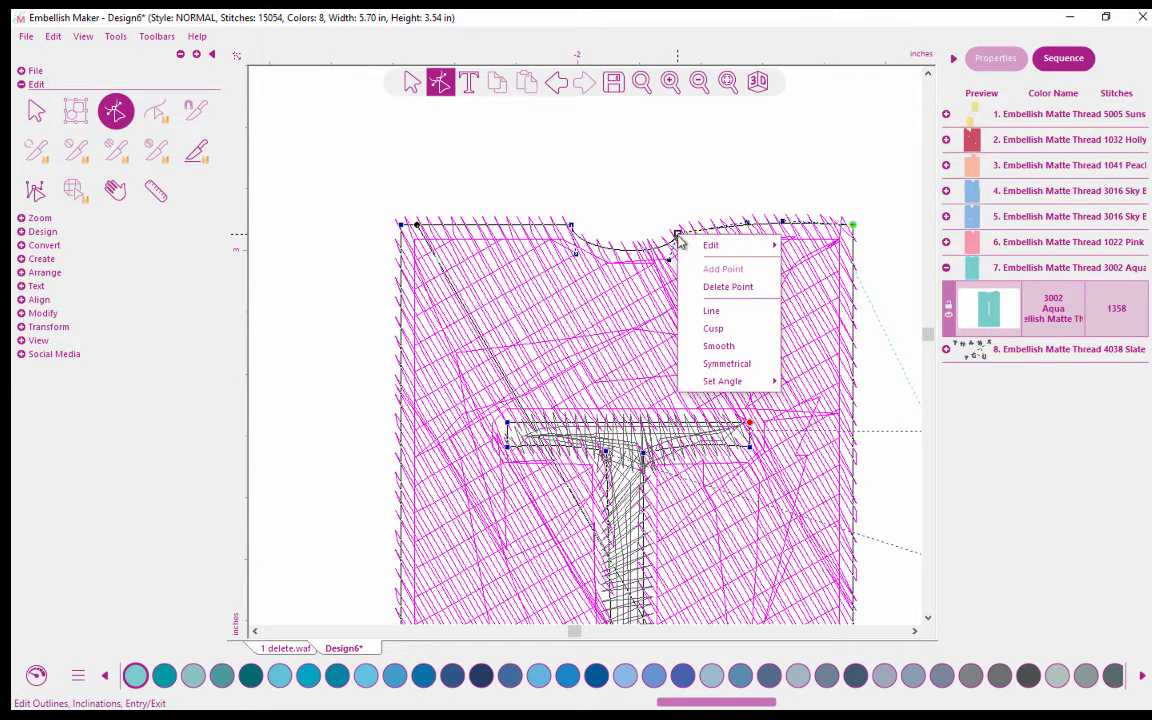
pyautogui.click(716, 287)
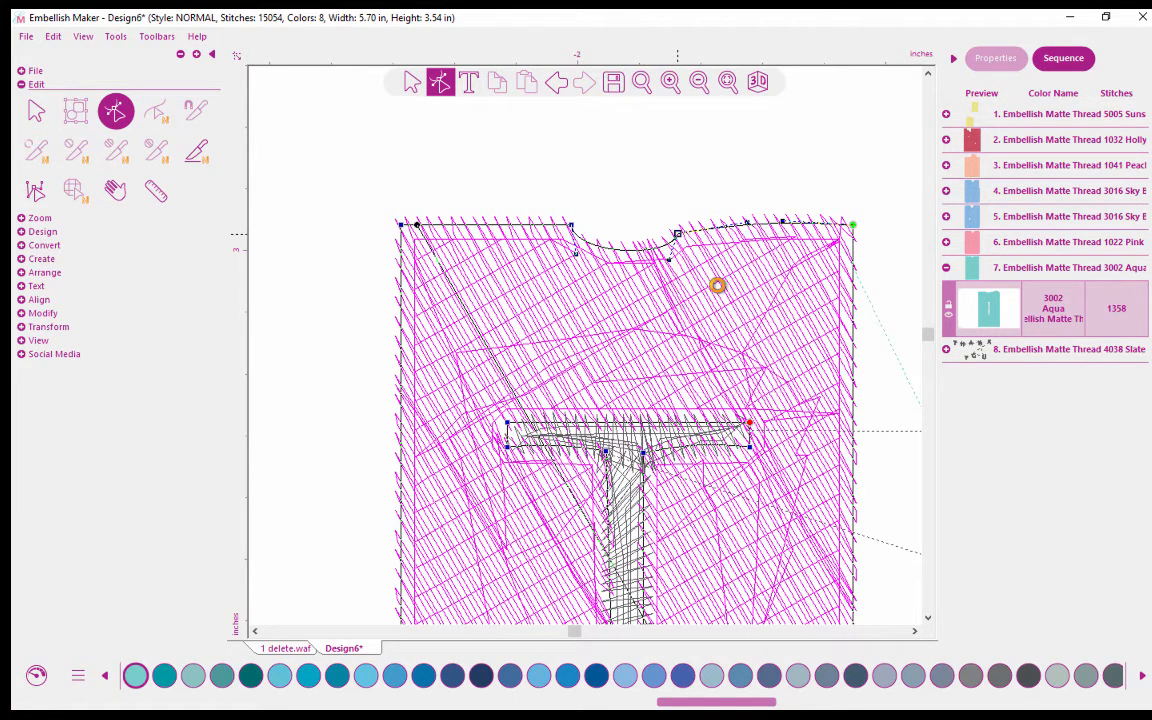
pyautogui.click(572, 226)
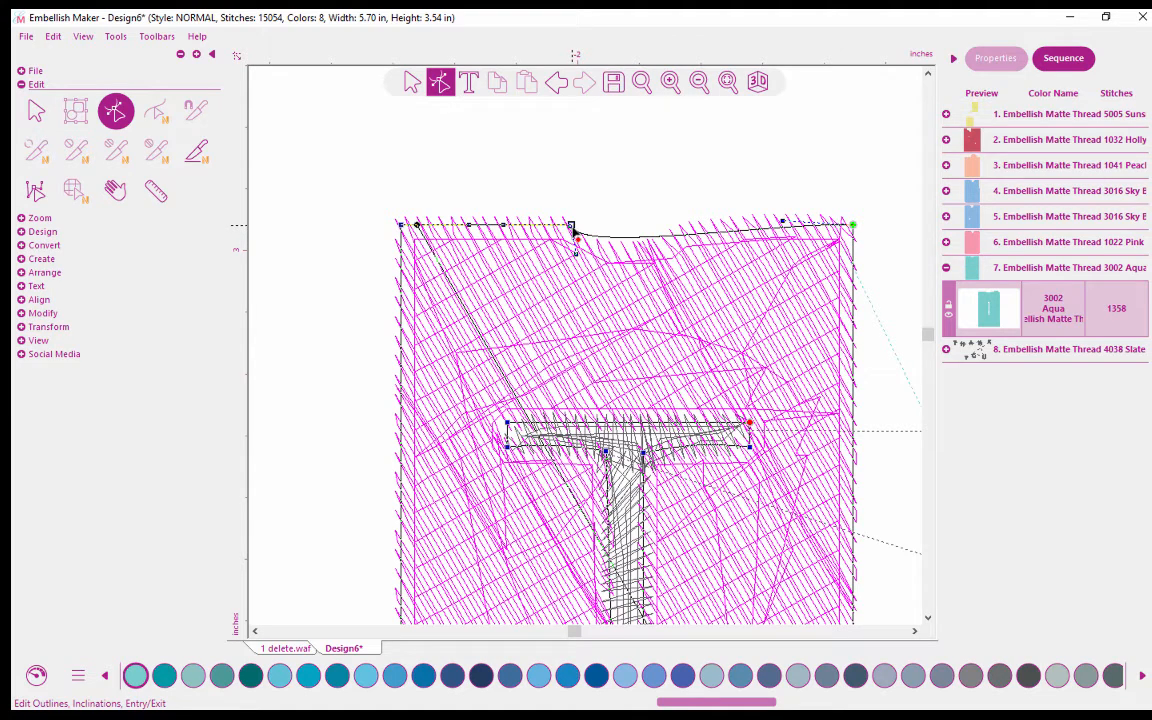
pyautogui.rightClick(573, 229)
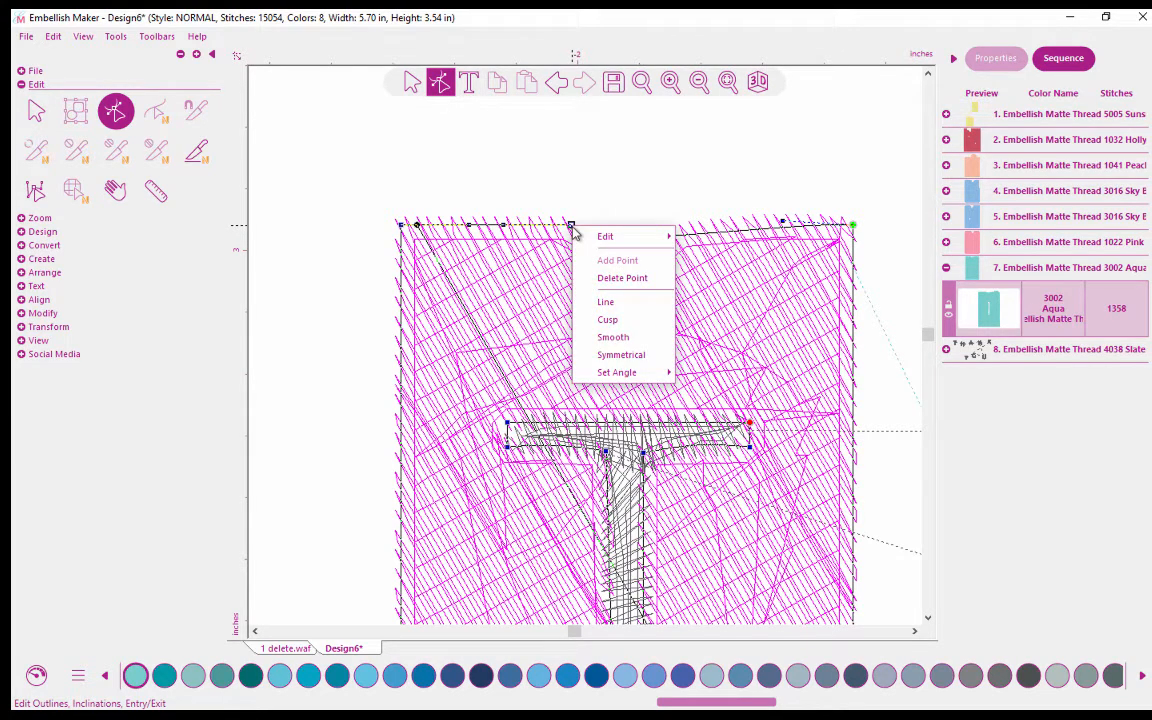
pyautogui.click(604, 281)
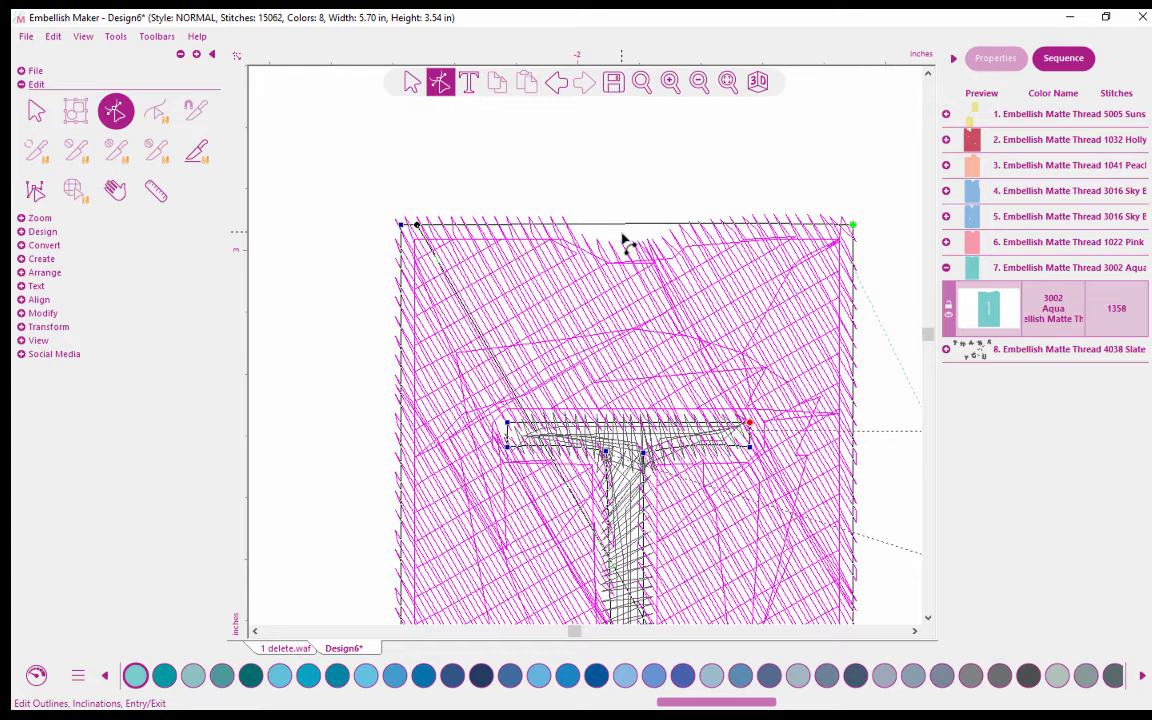
pyautogui.click(621, 236)
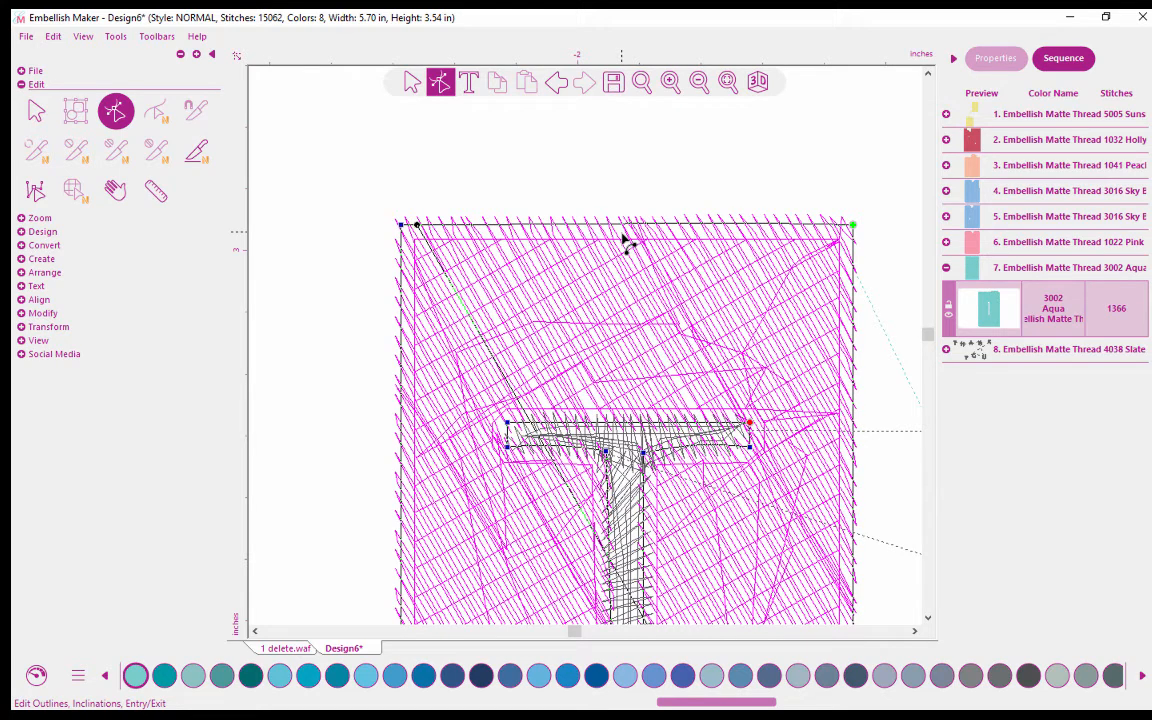
# Turn the 3D view back on, show the whole design, and deselect the T tile.
pyautogui.click(757, 81)
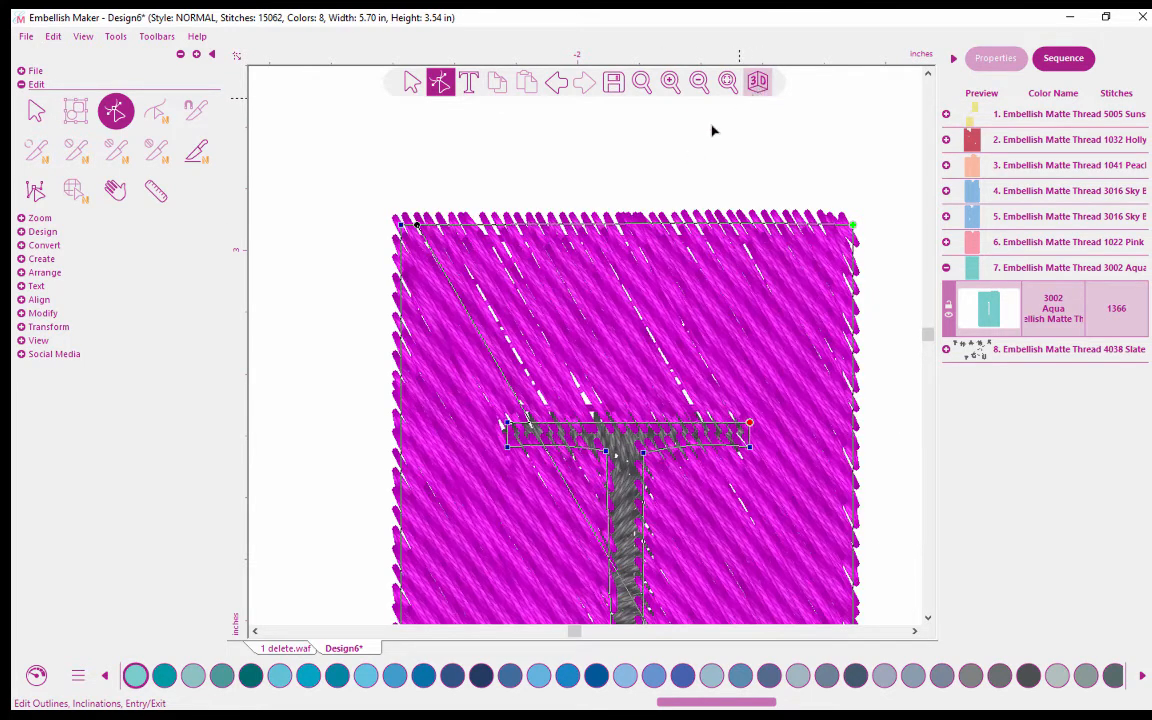
pyautogui.click(728, 81)
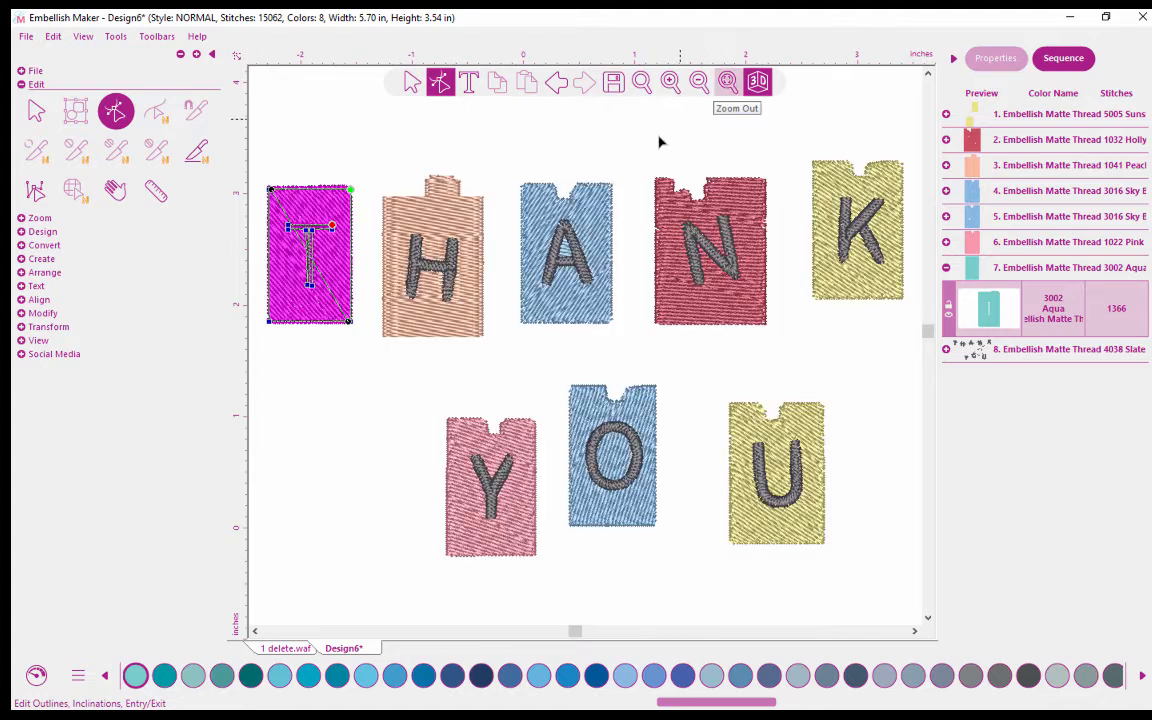
pyautogui.press('Escape')
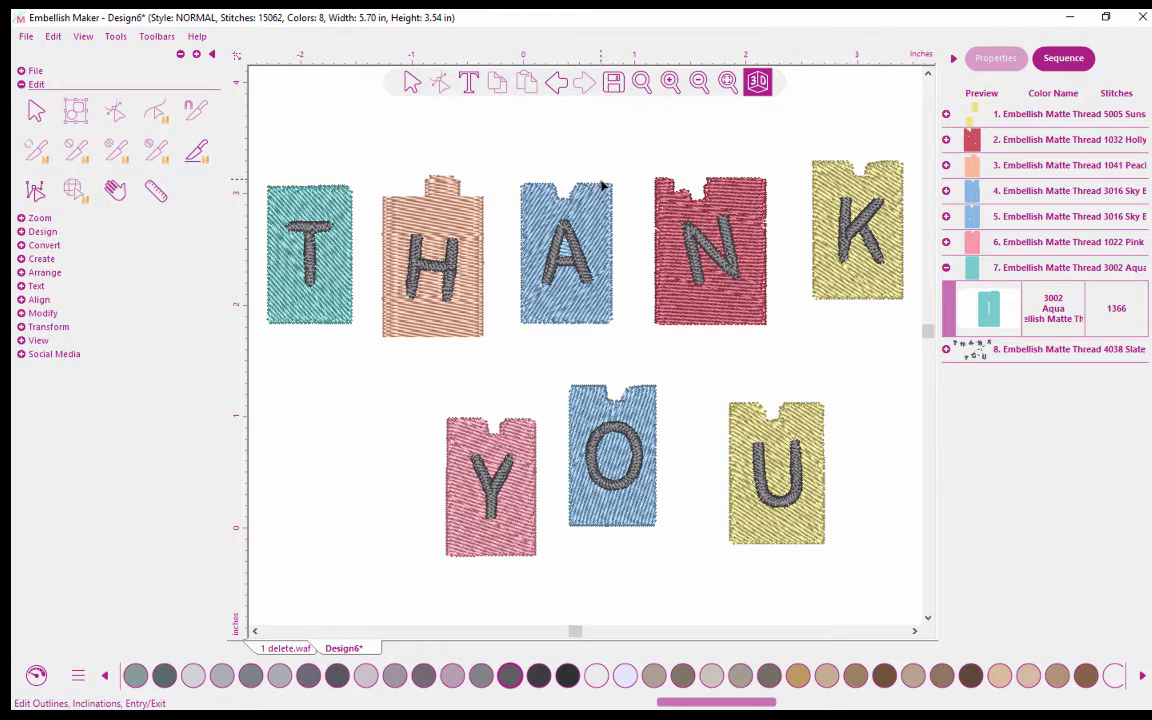
# Show the outline points of the peach H tile, zoom in on its top tab, and turn off the 3D view.
pyautogui.click(462, 218)
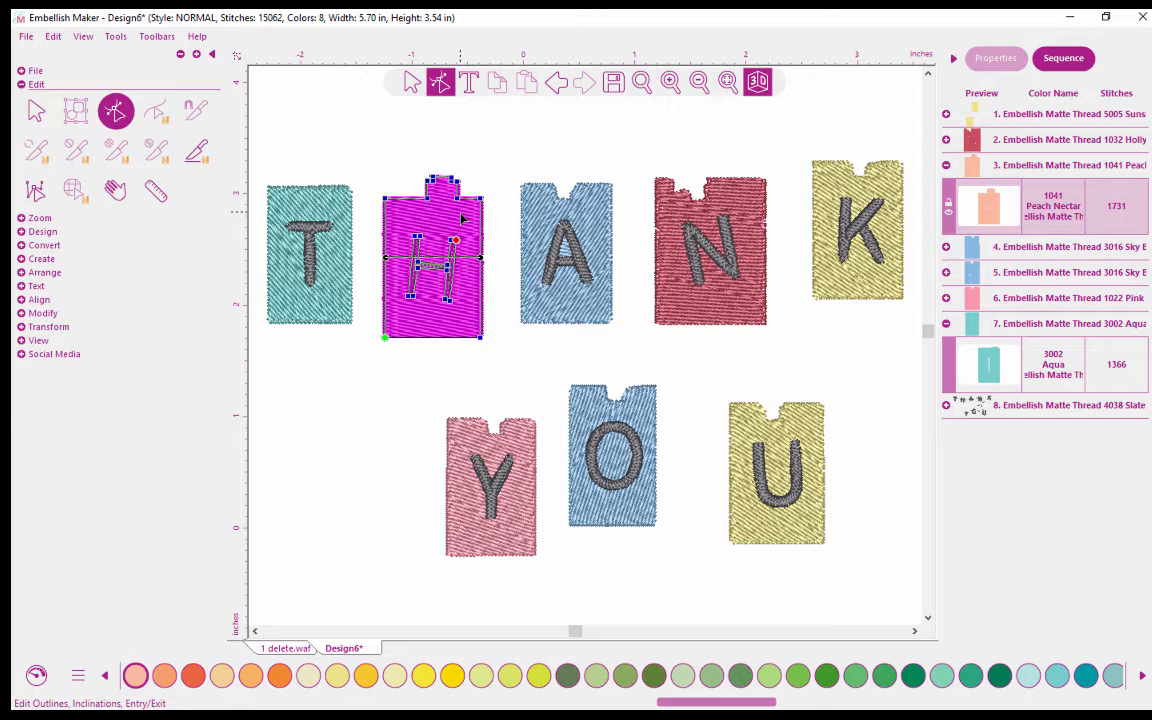
pyautogui.click(641, 82)
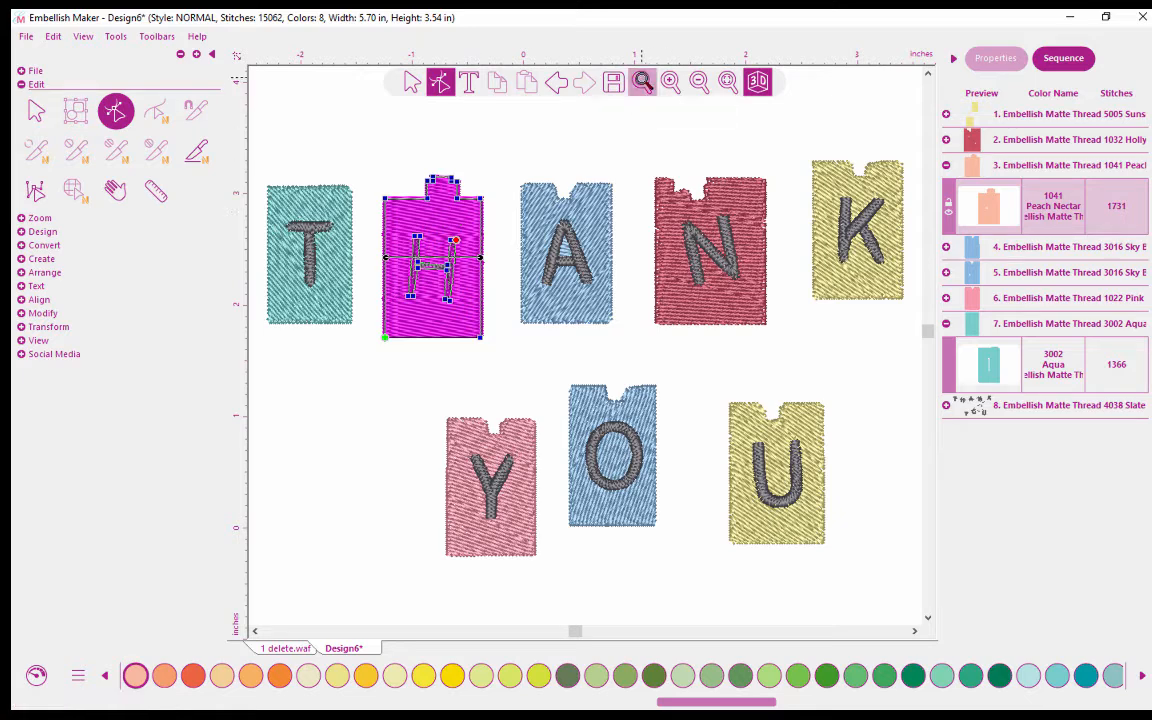
pyautogui.moveTo(408, 161); pyautogui.dragTo(486, 222)
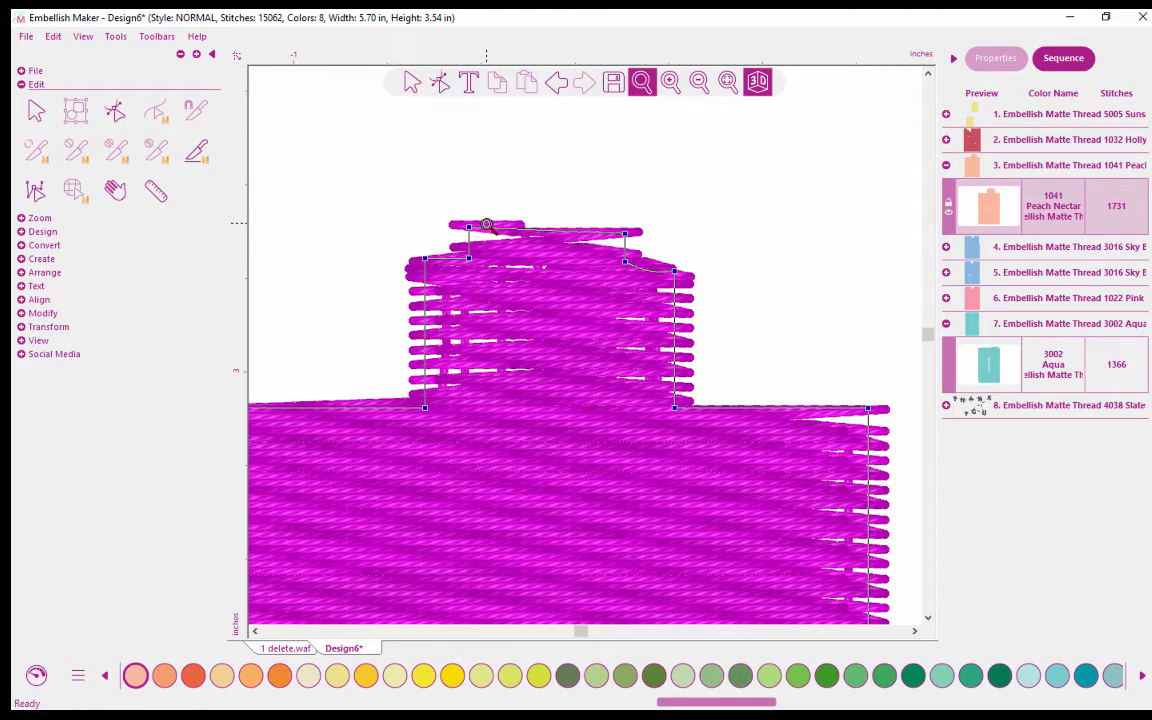
pyautogui.click(759, 83)
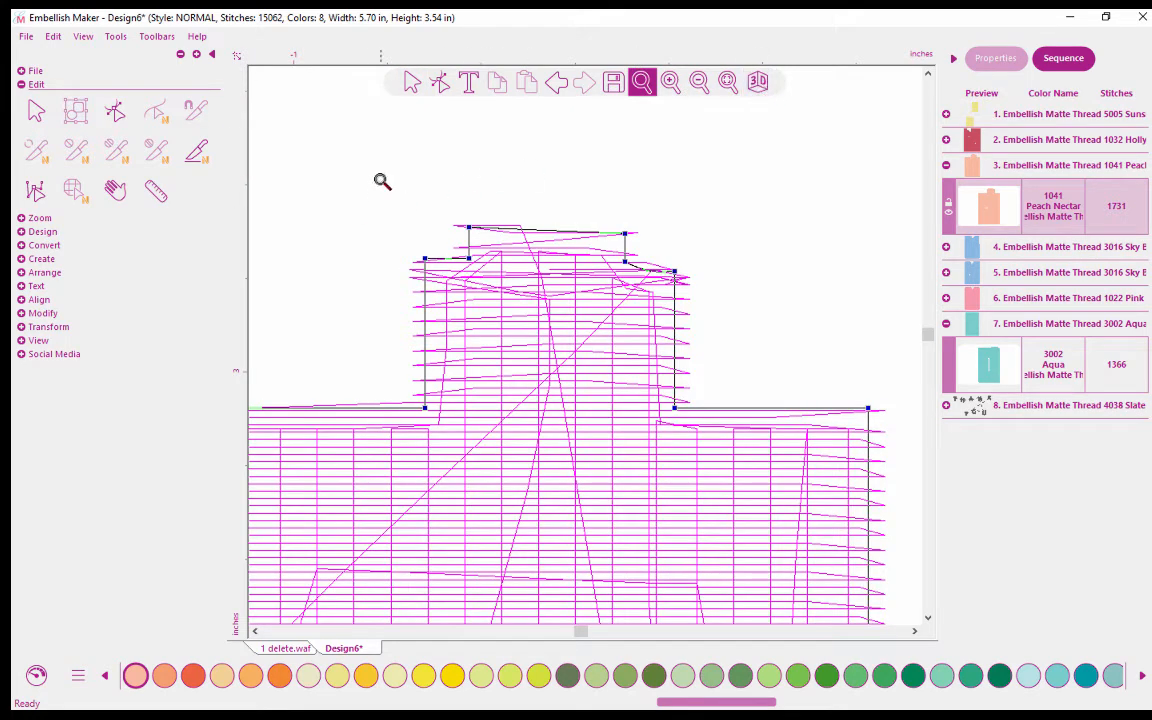
# Leave point editing, reselect the H group with the Select tool, and collapse all colors in the sequence.
pyautogui.click(410, 84)
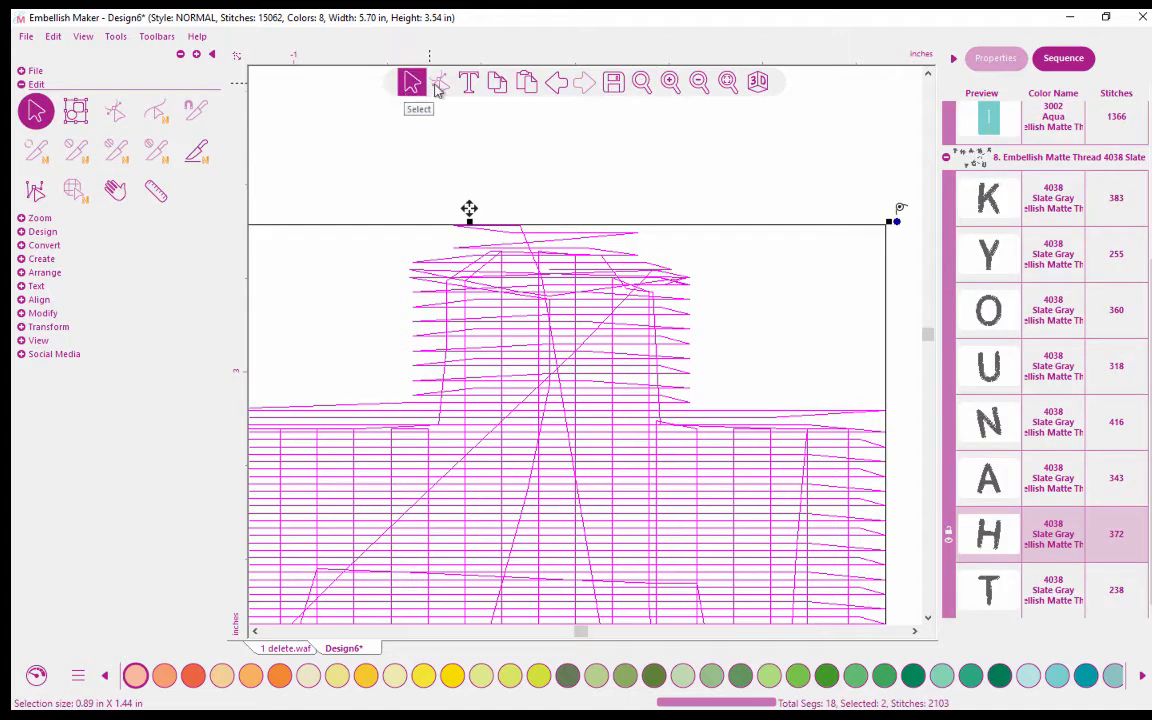
pyautogui.click(588, 317)
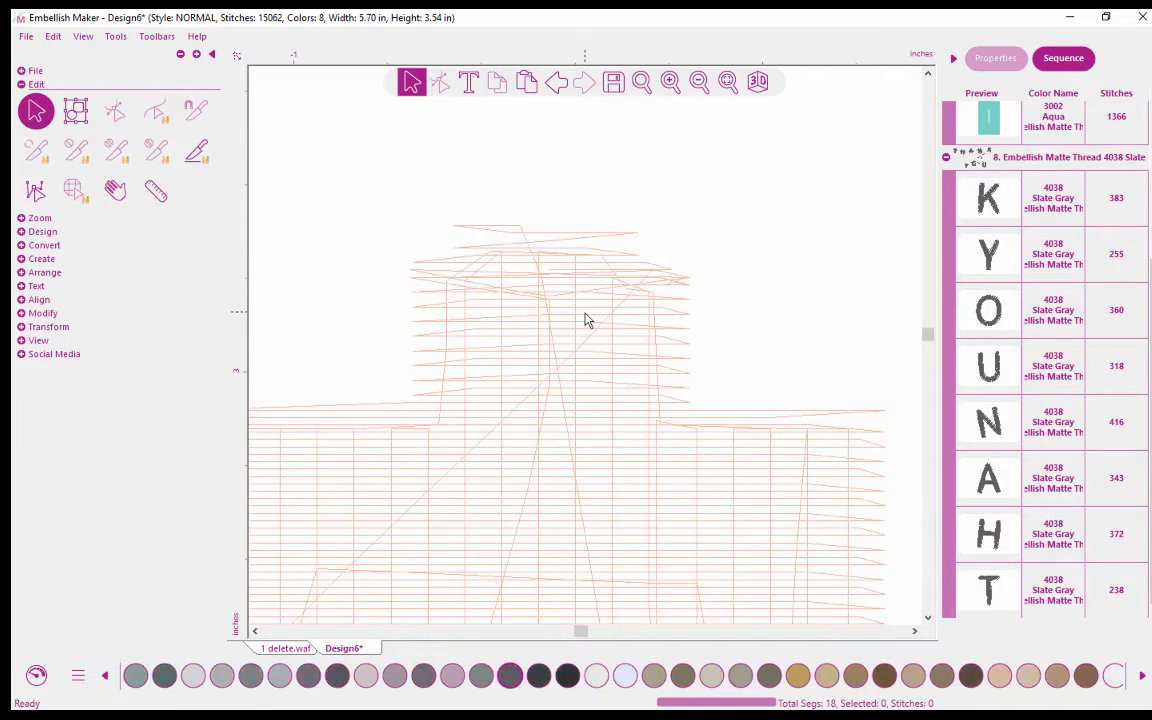
pyautogui.click(558, 270)
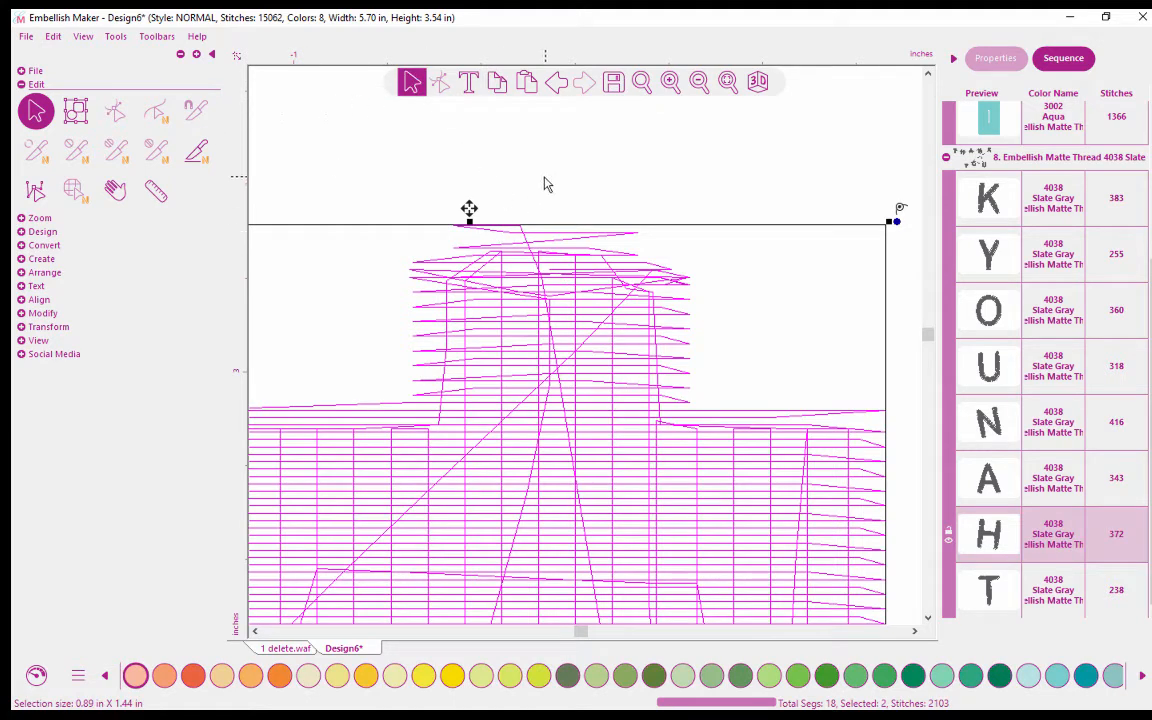
pyautogui.rightClick(1031, 241)
pyautogui.click(1040, 283)
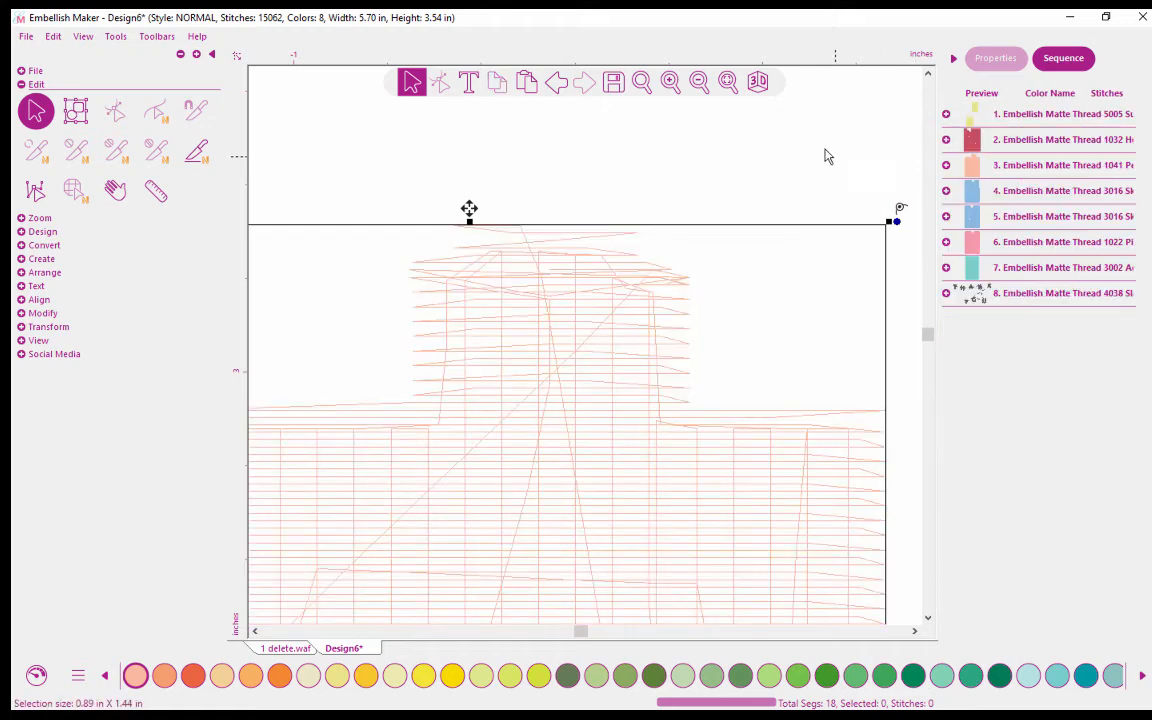
# Select the peach H tile, show its outline points, and delete the six points forming its top tab.
pyautogui.click(990, 172)
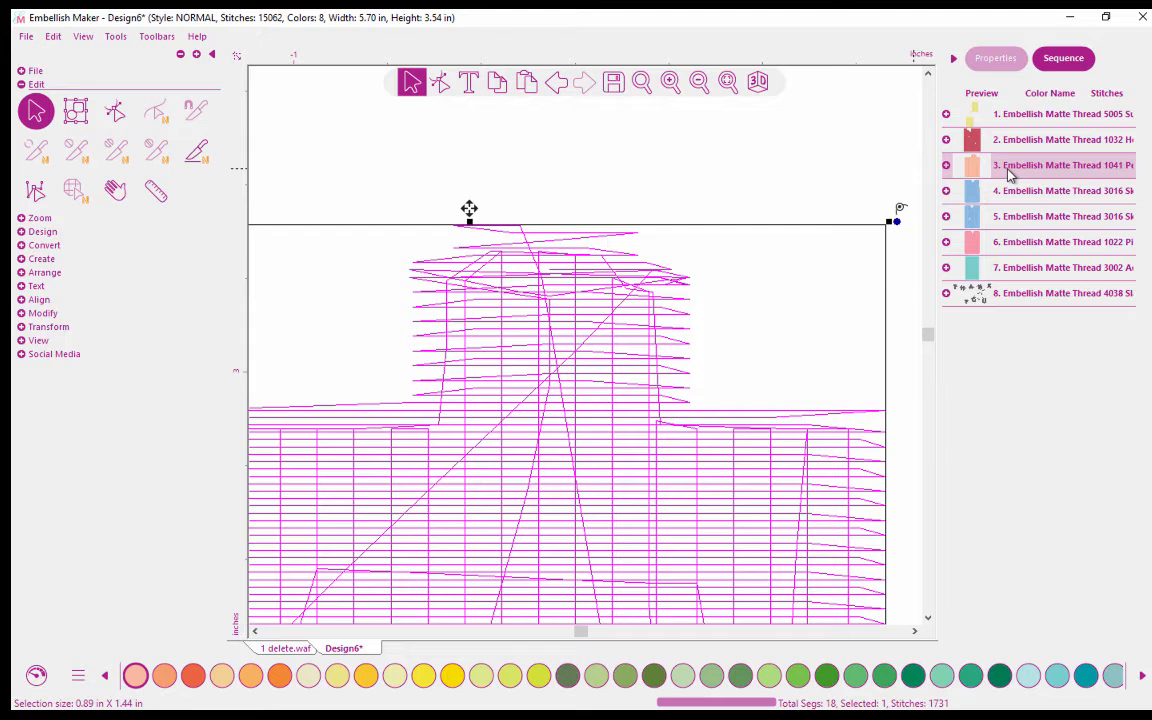
pyautogui.click(441, 85)
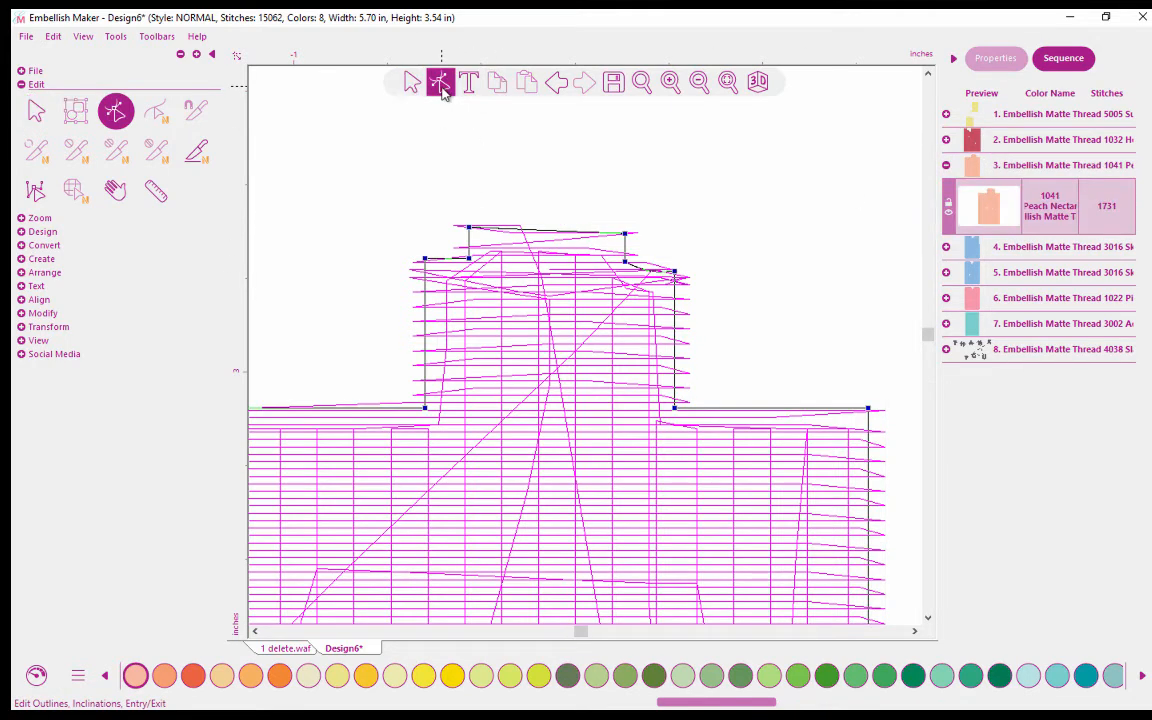
pyautogui.moveTo(350, 153); pyautogui.dragTo(709, 360)
pyautogui.rightClick(675, 277)
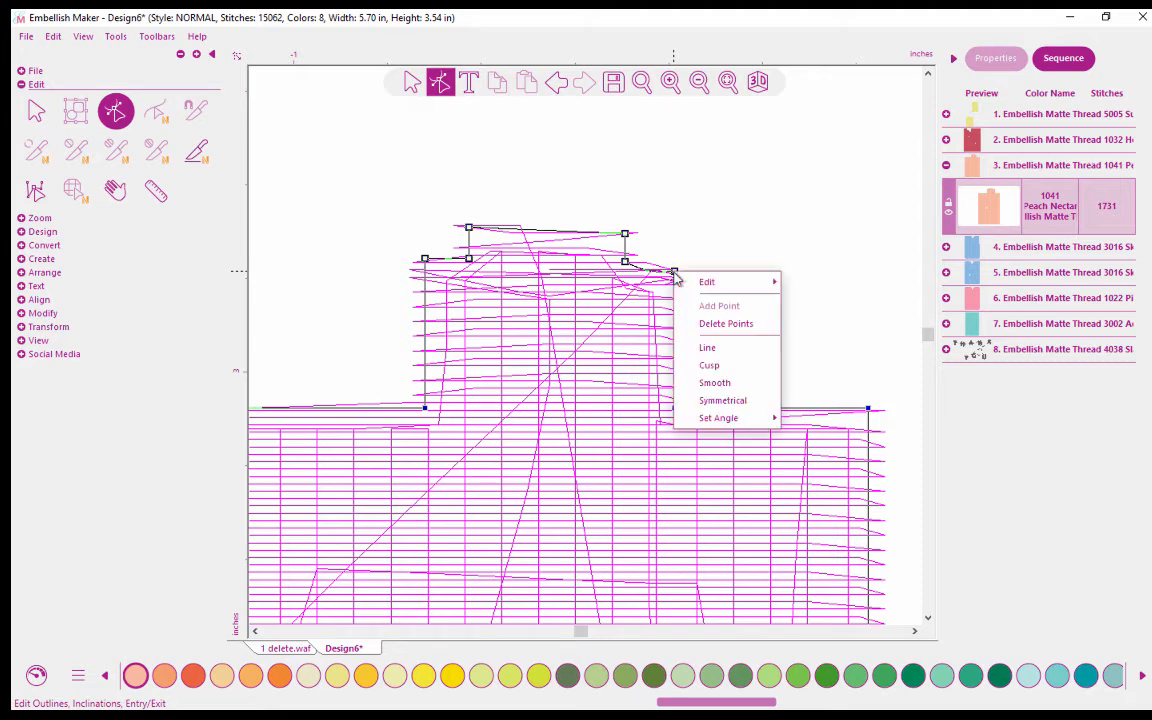
pyautogui.click(714, 324)
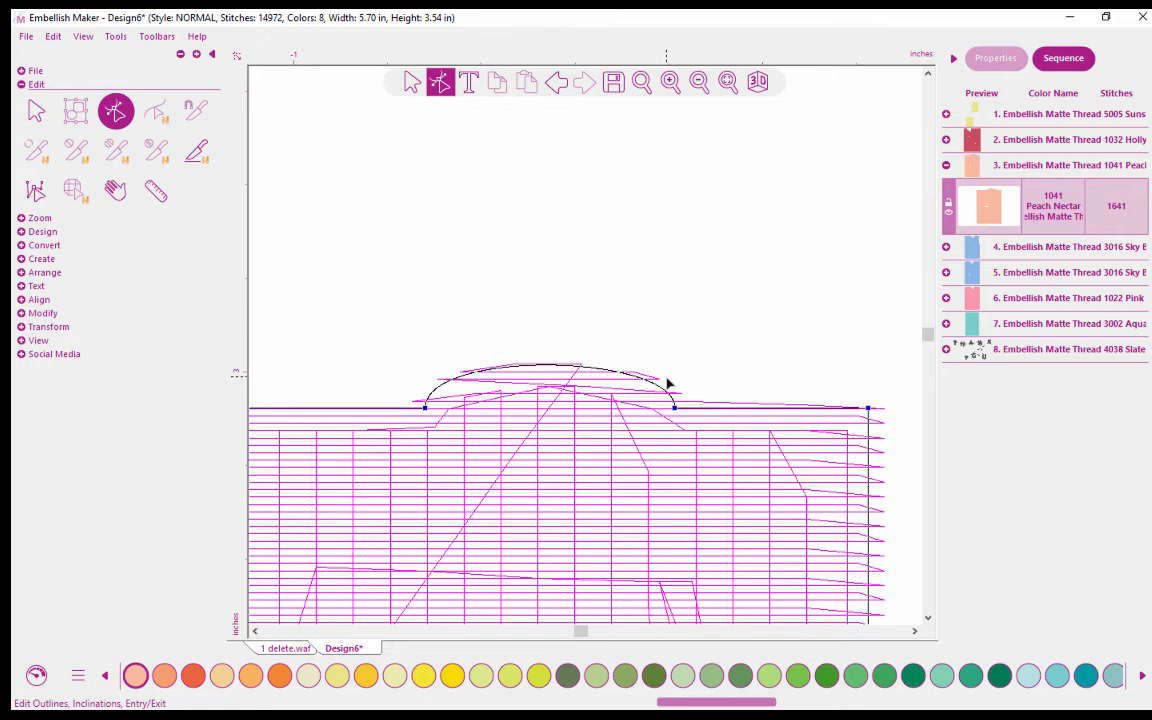
# Delete the two remaining points at the base of the tab so the H tile's top edge runs straight, and regenerate its stitches.
pyautogui.click(674, 408)
pyautogui.rightClick(674, 408)
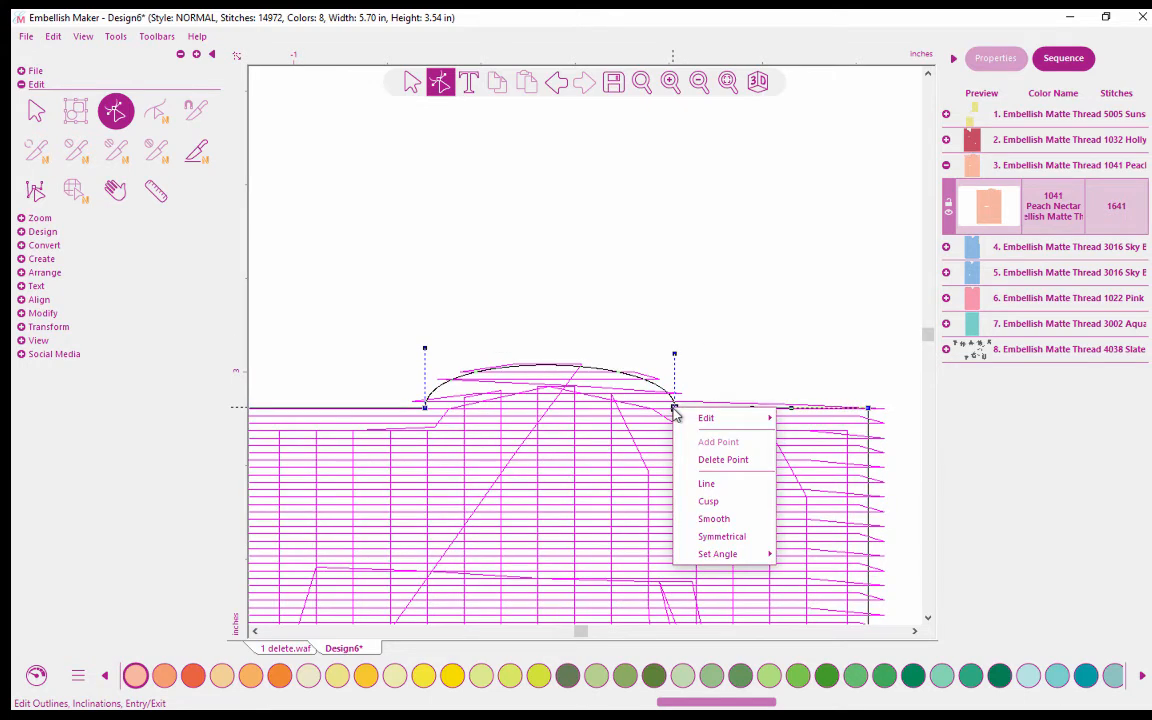
pyautogui.click(700, 459)
pyautogui.click(427, 411)
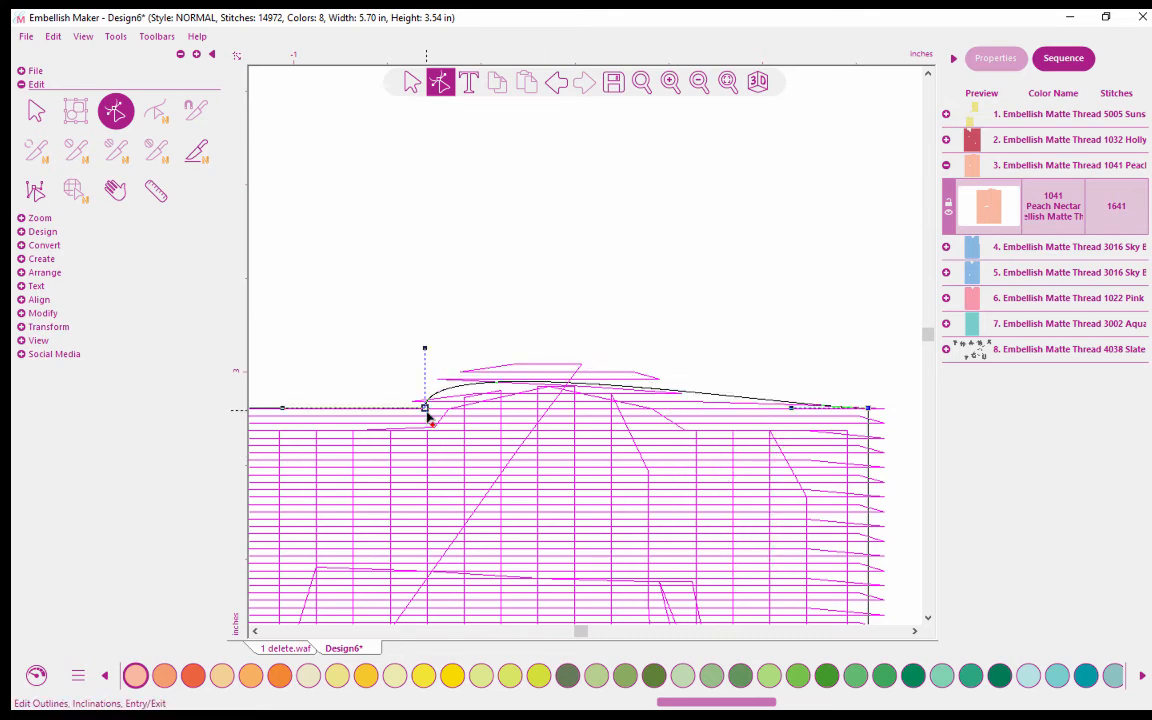
pyautogui.rightClick(427, 413)
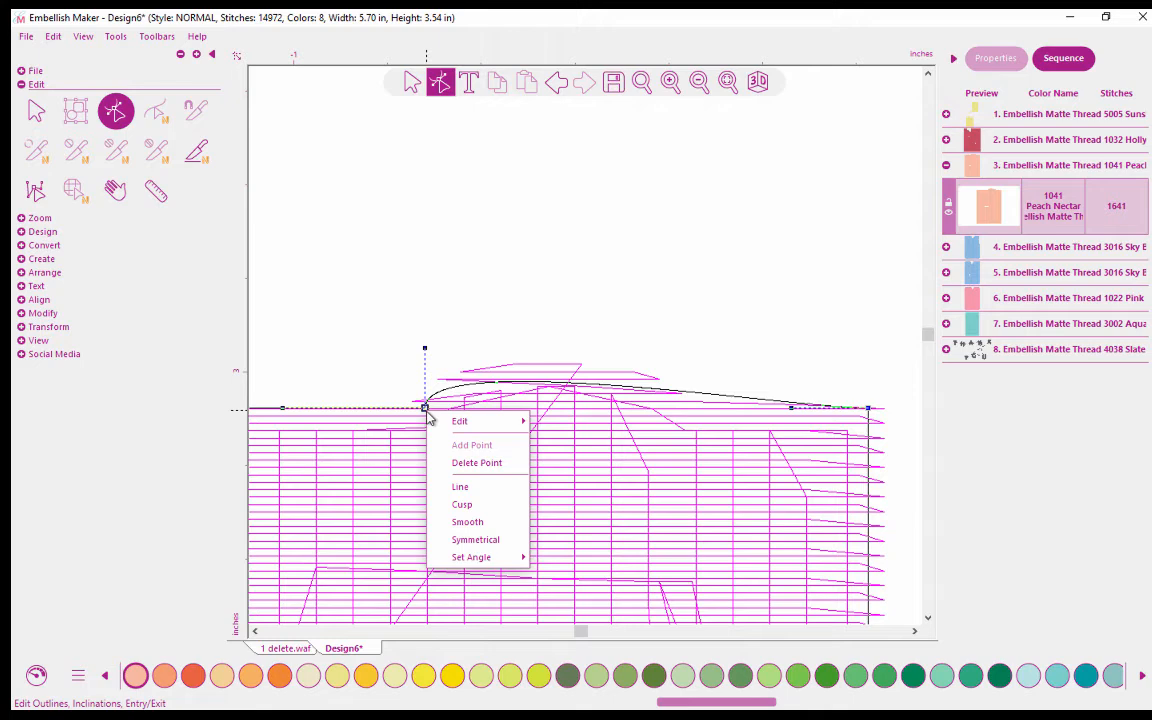
pyautogui.click(459, 464)
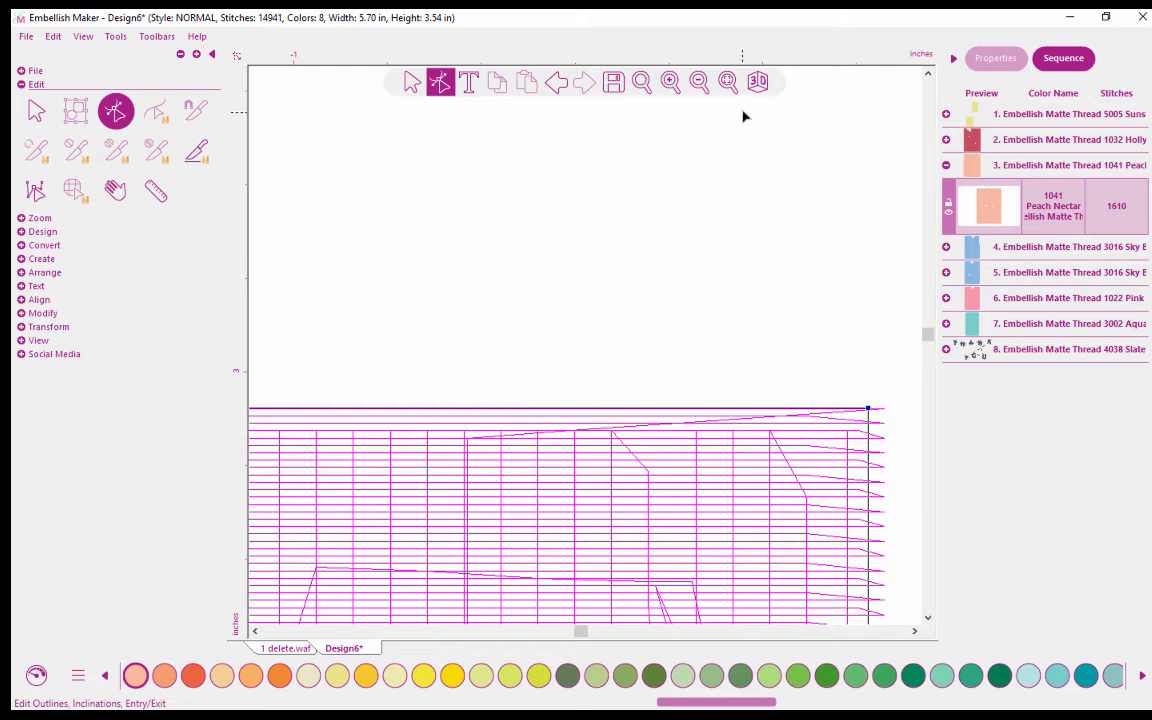
# Show the whole design in 3D view with more empty space visible above the letter tiles.
pyautogui.click(728, 83)
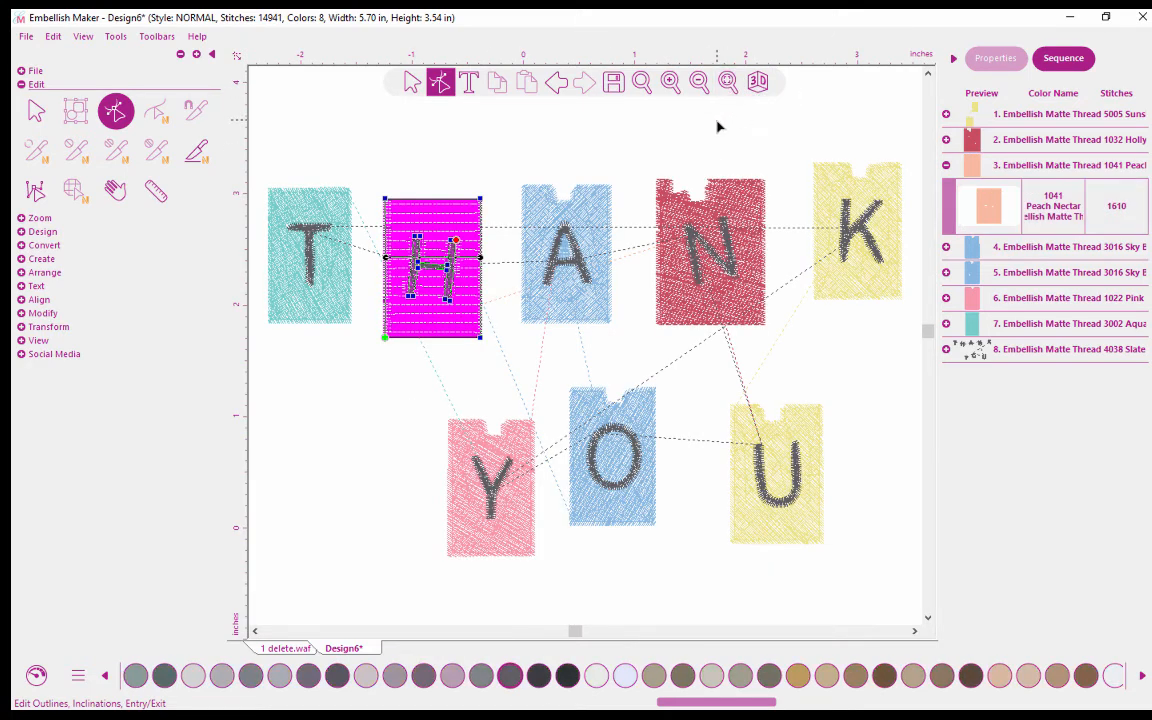
pyautogui.click(758, 82)
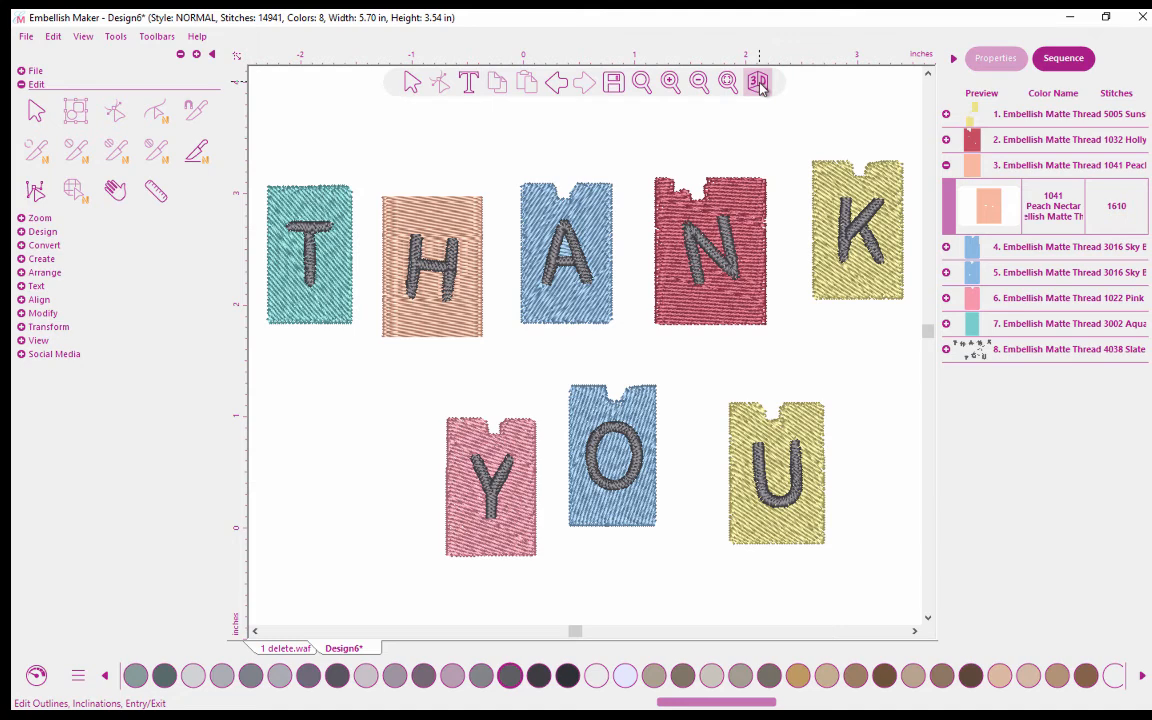
pyautogui.click(760, 84)
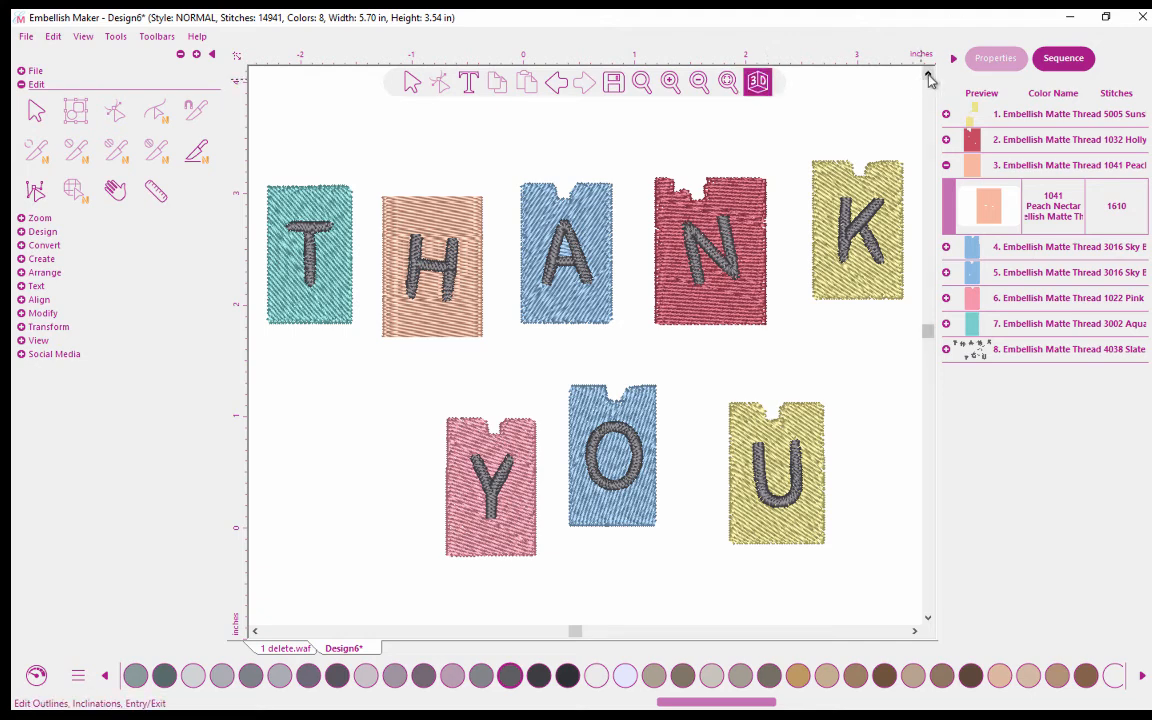
pyautogui.click(928, 75)
pyautogui.click(928, 76)
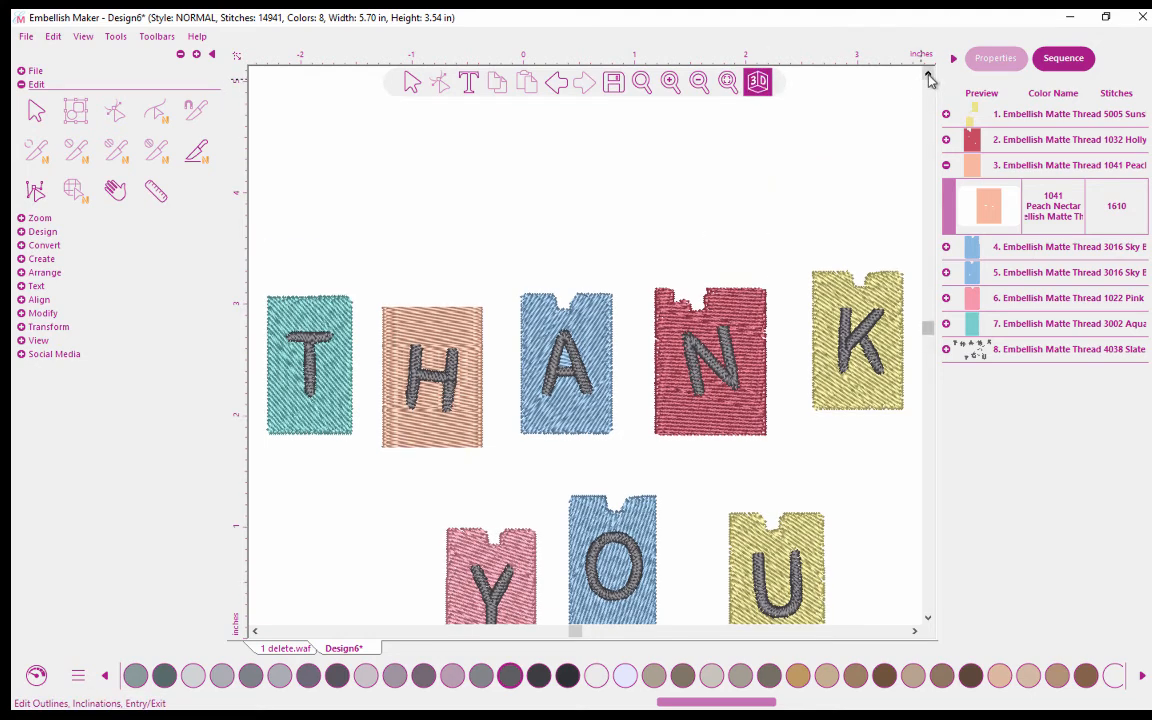